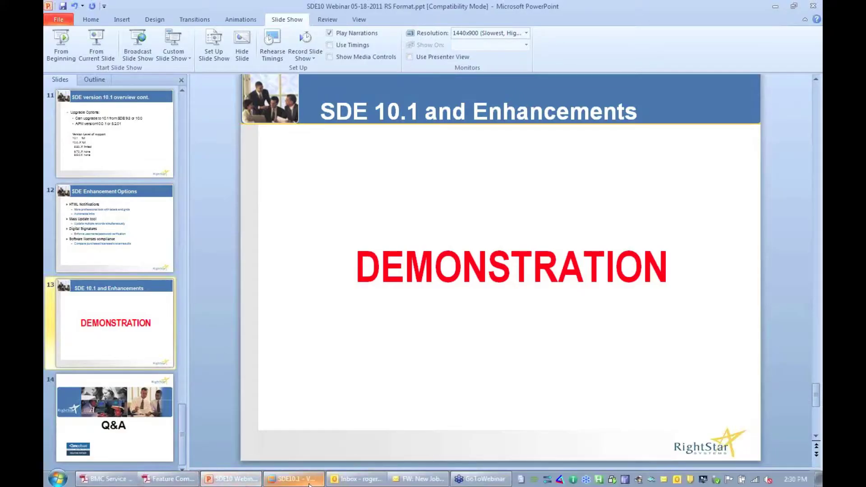
- Switch from the PowerPoint DEMONSTRATION slide to the Service Desk Express login page
left_click(294, 479)
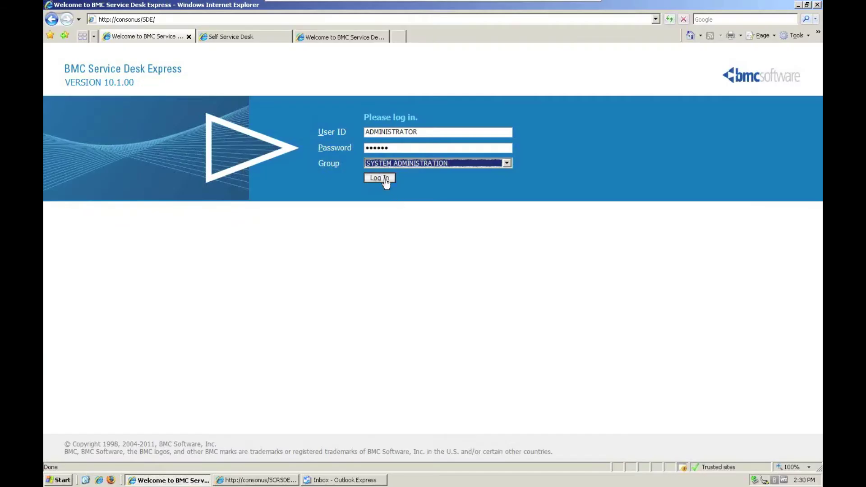
- Log in as administrator and show the My Incidents QuickView with its 233 records
left_click(384, 182)
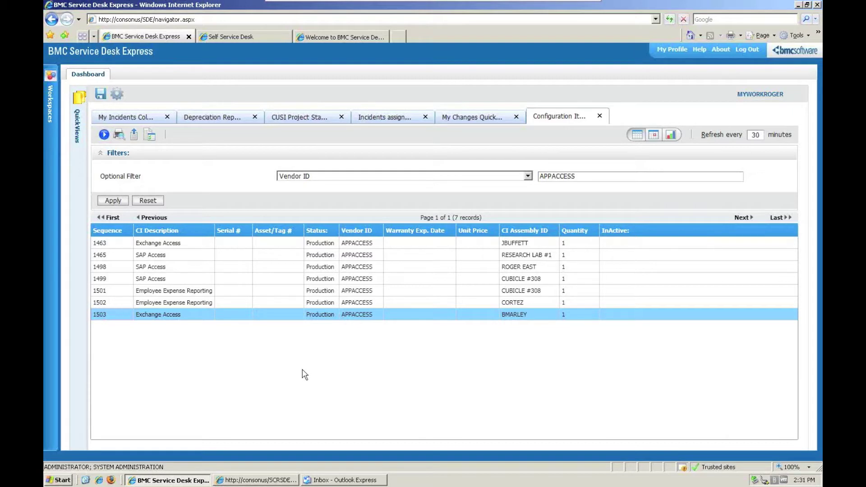
left_click(141, 121)
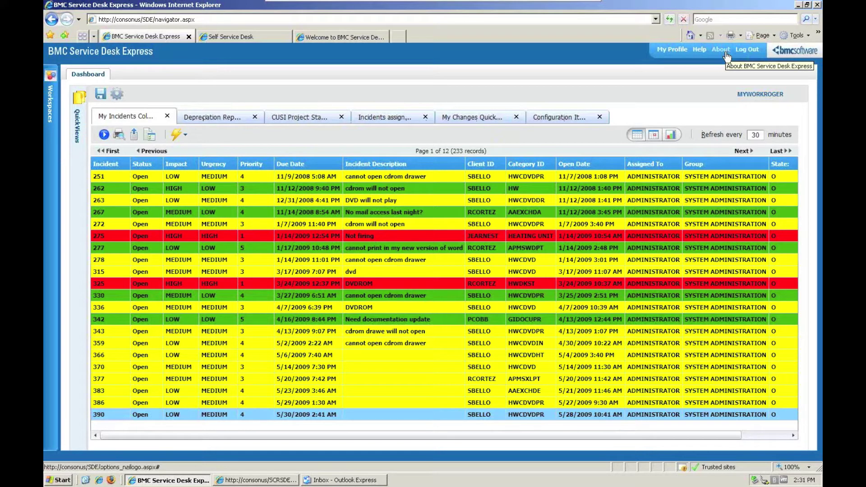
- Expand the Workspaces list and its Incident Management module to reveal Incidents and Work Orders
left_click(51, 81)
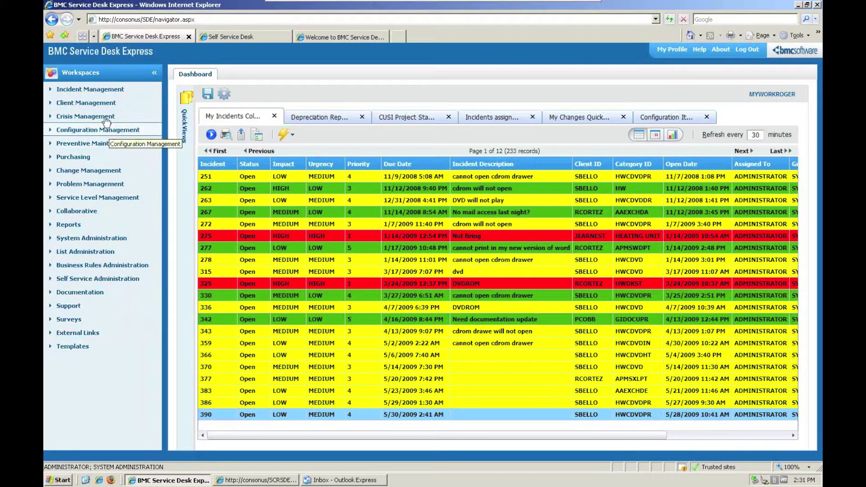
left_click(91, 89)
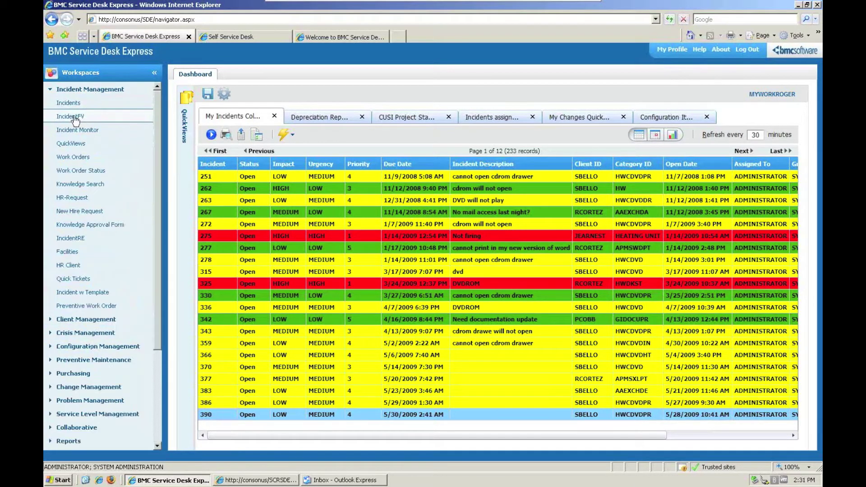
- Start a new IncidentFV incident and enter the requester's client ID, giving MEDIUM urgency
left_click(72, 117)
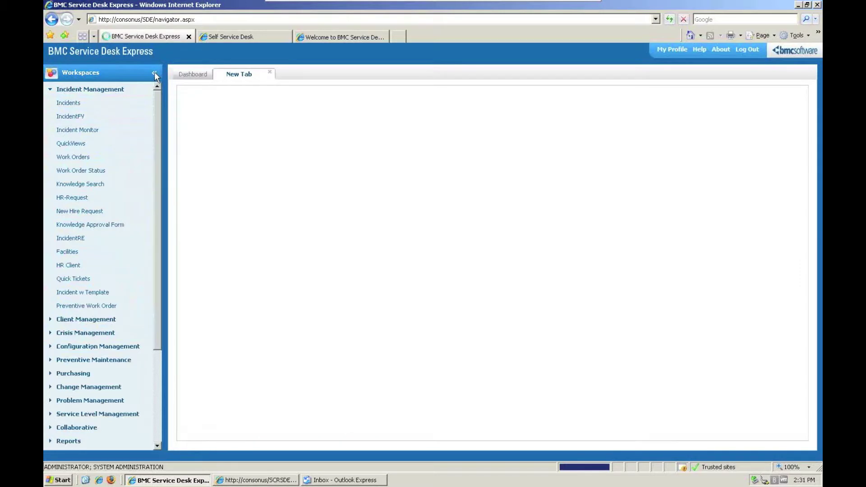
left_click(154, 73)
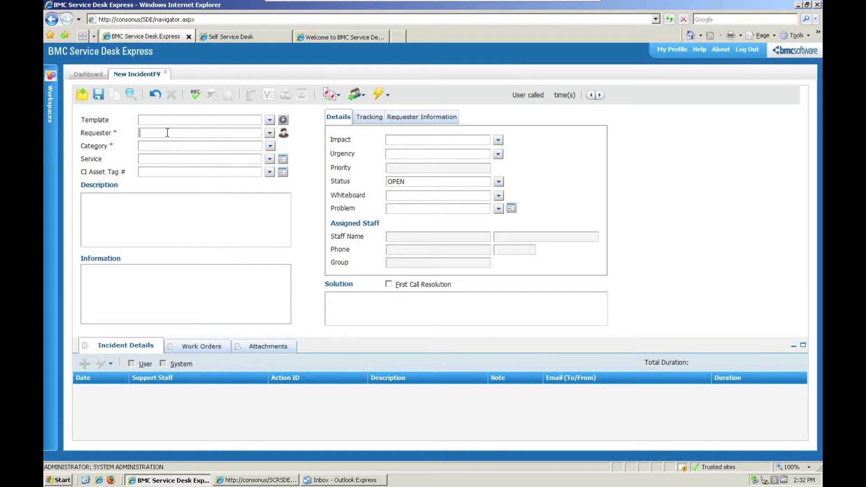
left_click(173, 147)
- After browsing the Hardware category tree, set the incident category to Blackberry Storm
left_click(272, 147)
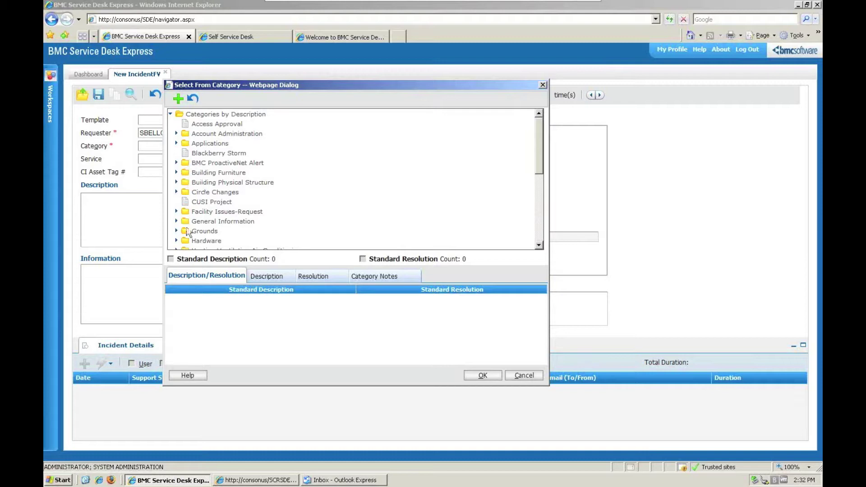
scroll(188, 232, "down", 3)
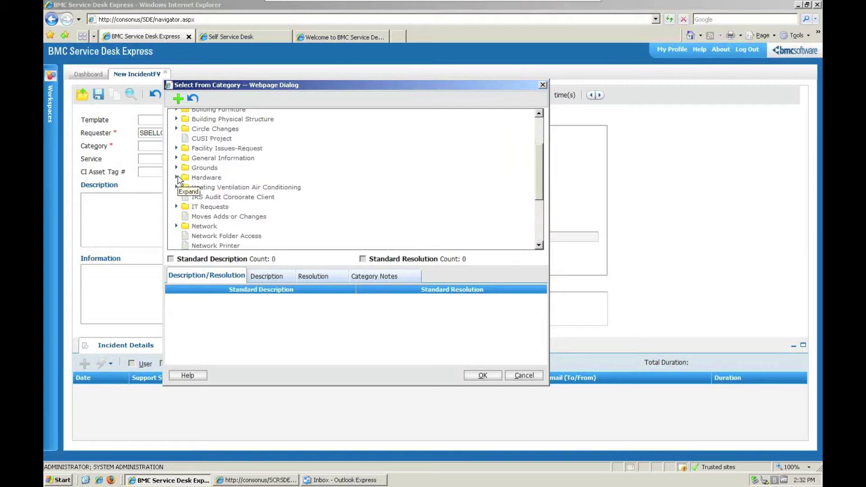
left_click(176, 178)
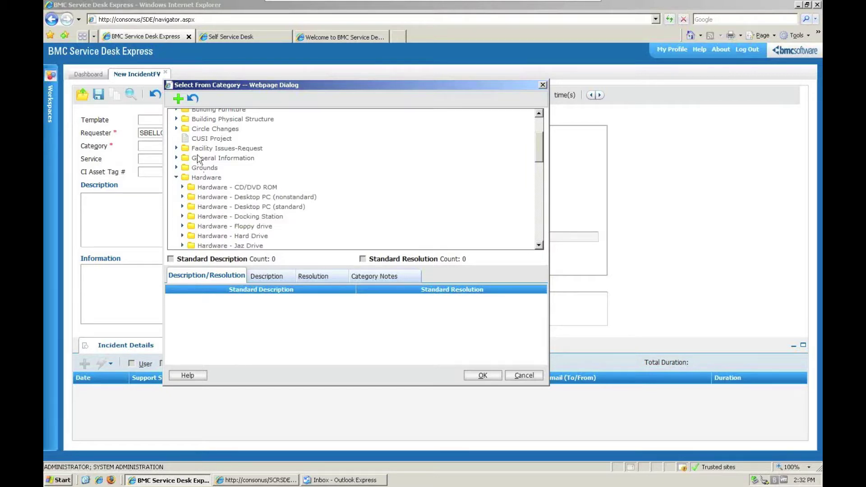
left_click(181, 98)
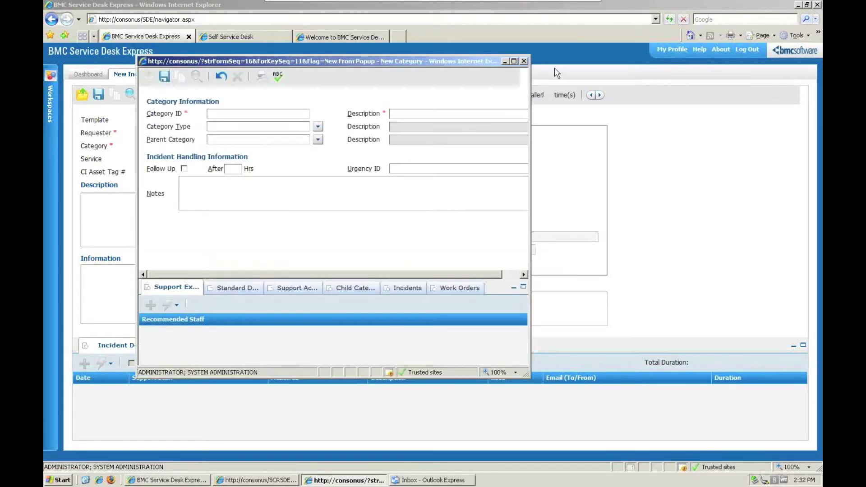
left_click(524, 61)
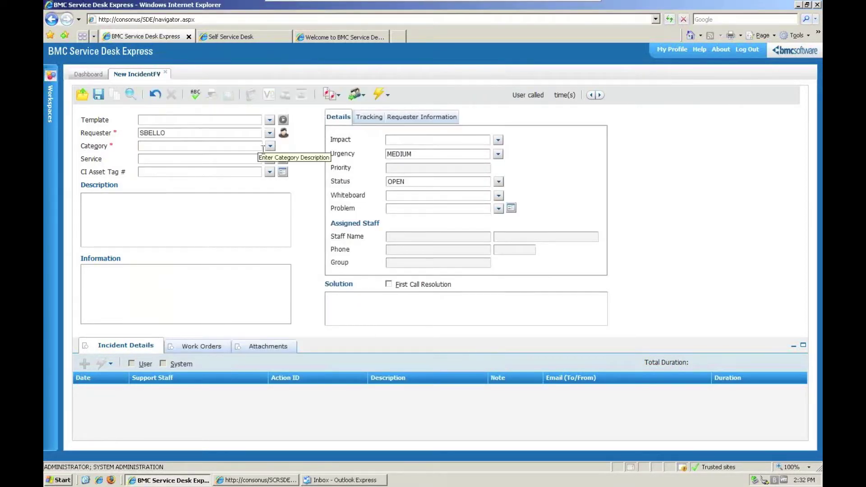
left_click(272, 147)
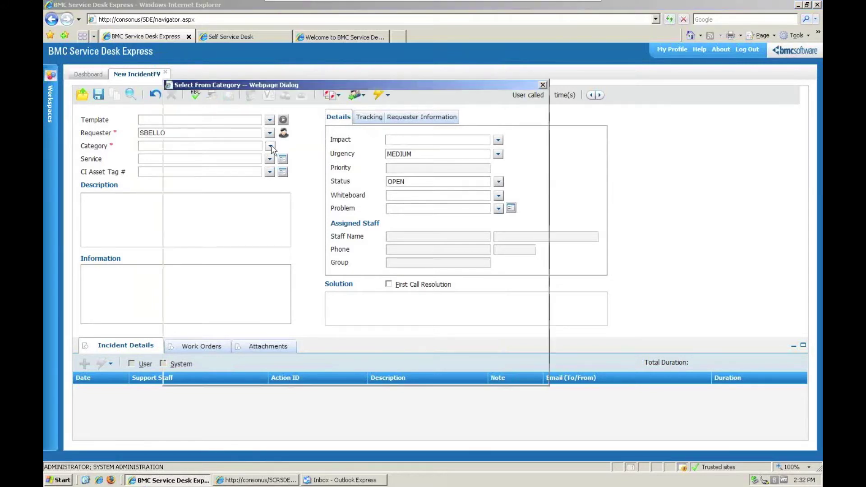
left_click(242, 153)
double_click(242, 153)
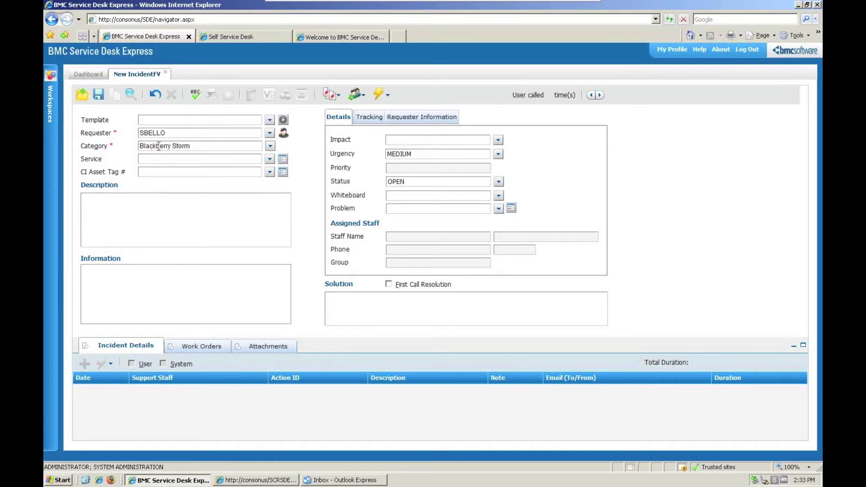
left_click(270, 172)
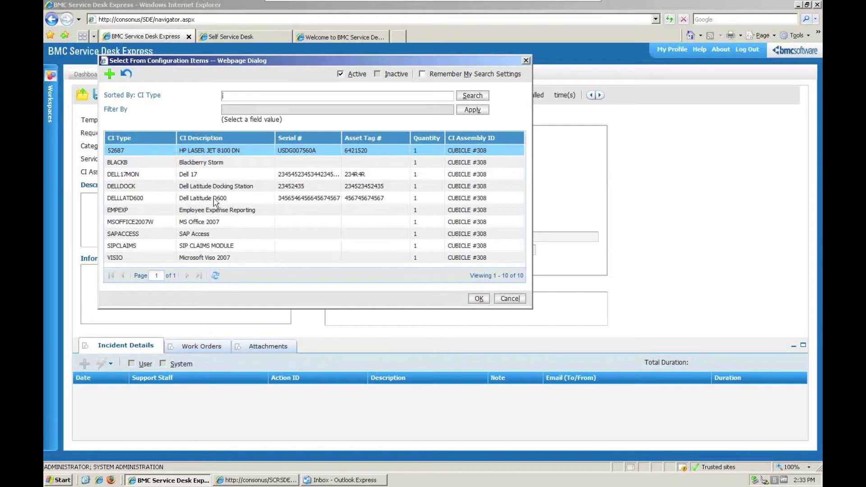
double_click(214, 199)
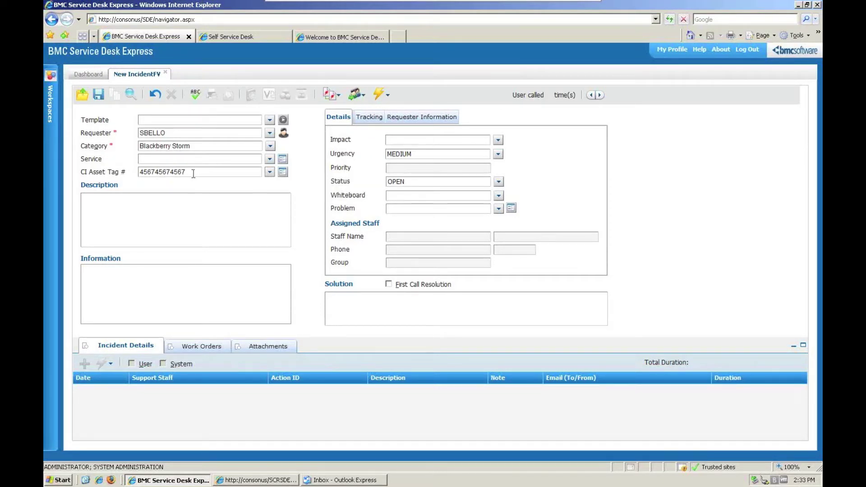
- Open the Dell Latitude D600 CI record and maximize its 51-action service history
left_click(282, 173)
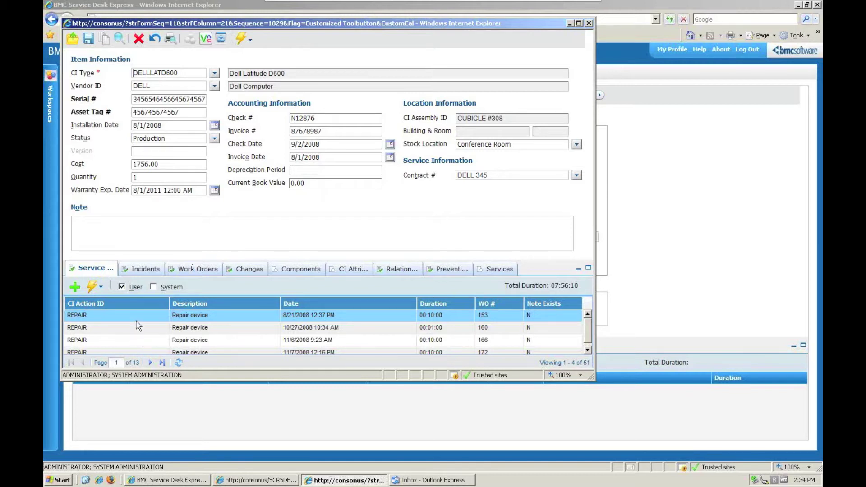
left_click(588, 268)
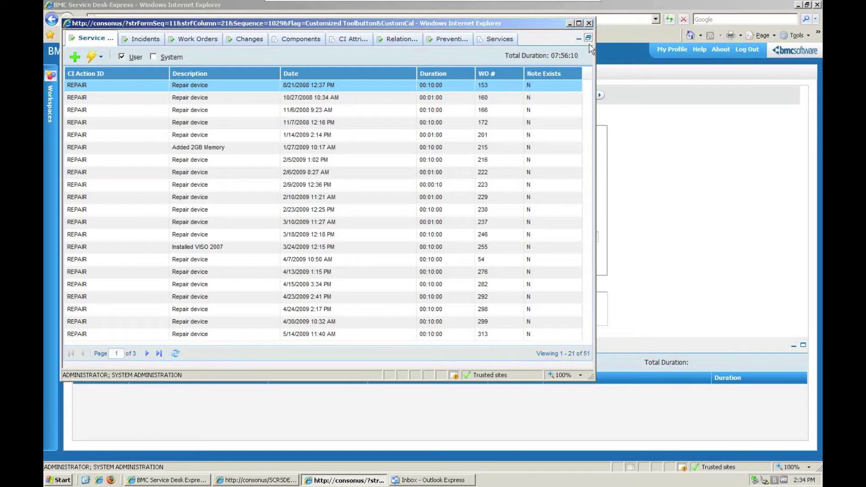
- Page to the last and first service actions, then restore the full CI record view
left_click(158, 353)
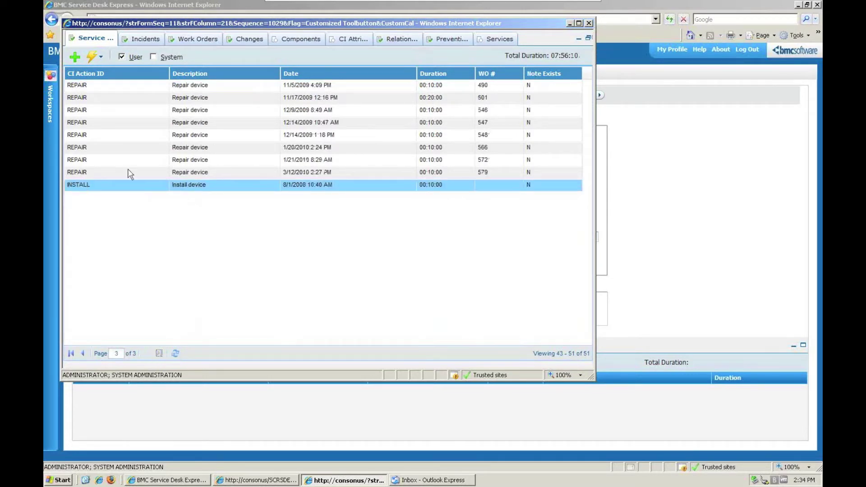
left_click(71, 353)
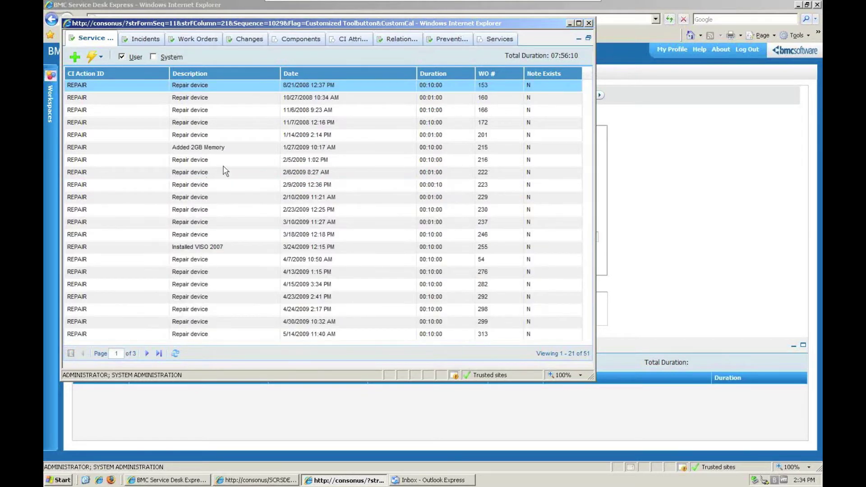
left_click(588, 40)
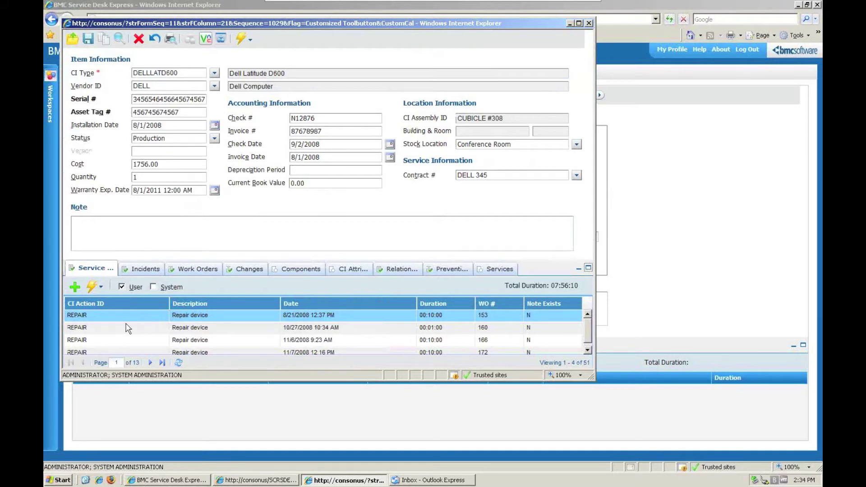
- Review the laptop's linked incidents and 19 work orders, then close the CI record
left_click(150, 272)
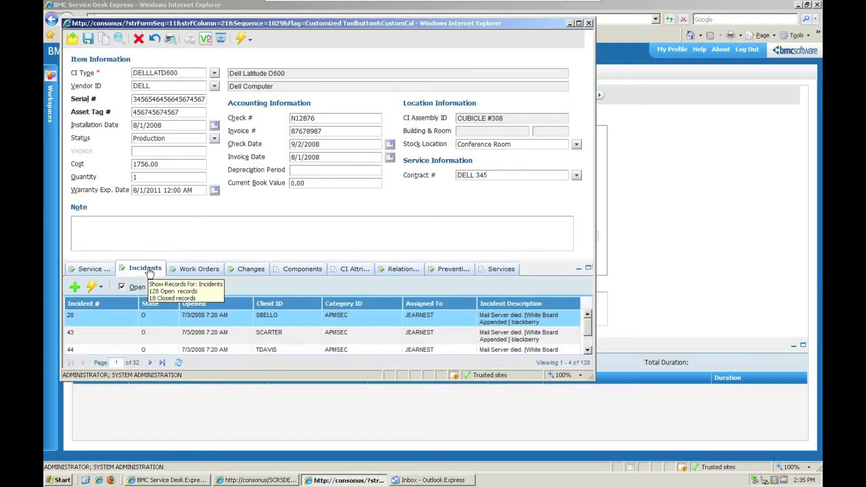
left_click(195, 271)
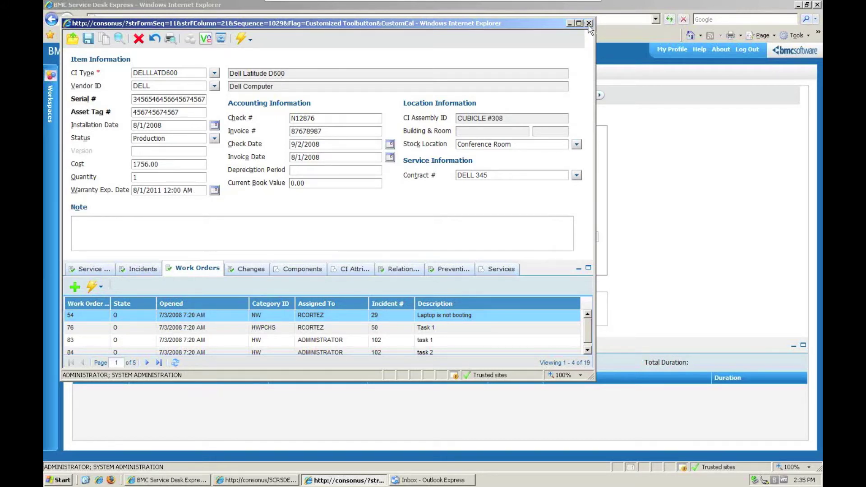
left_click(589, 23)
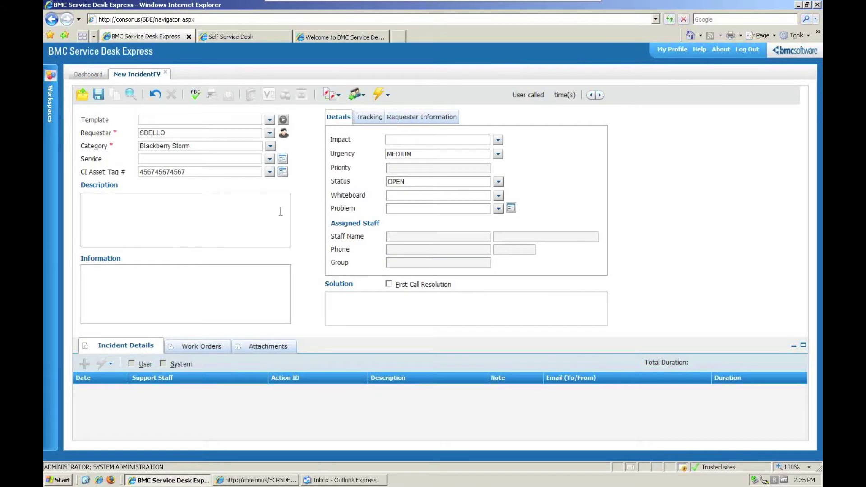
- Set Impact to MEDIUM and save the incident as #902 with priority 3
left_click(497, 140)
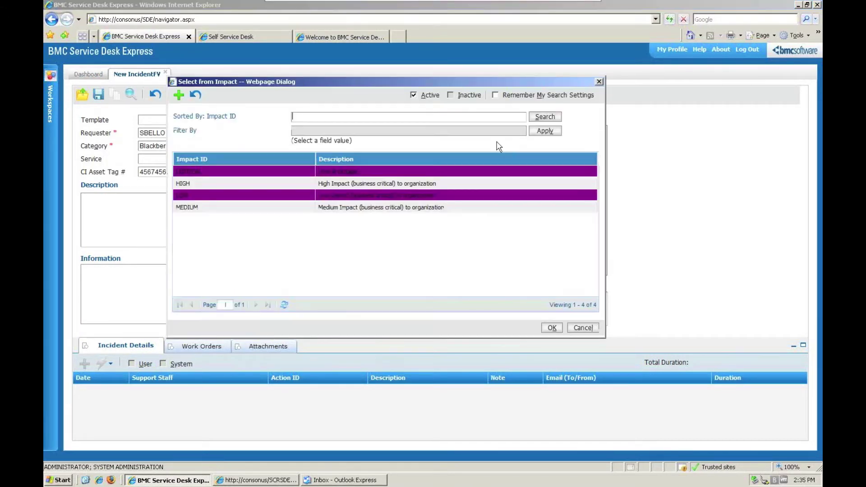
left_click(321, 183)
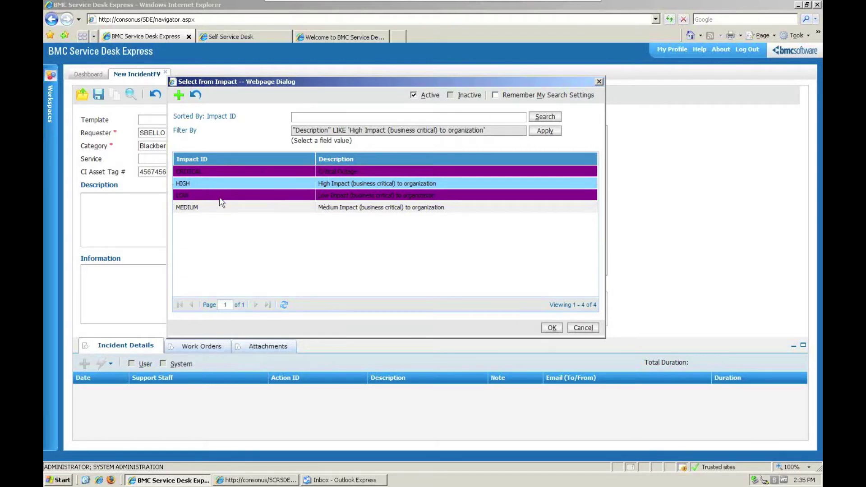
left_click(221, 207)
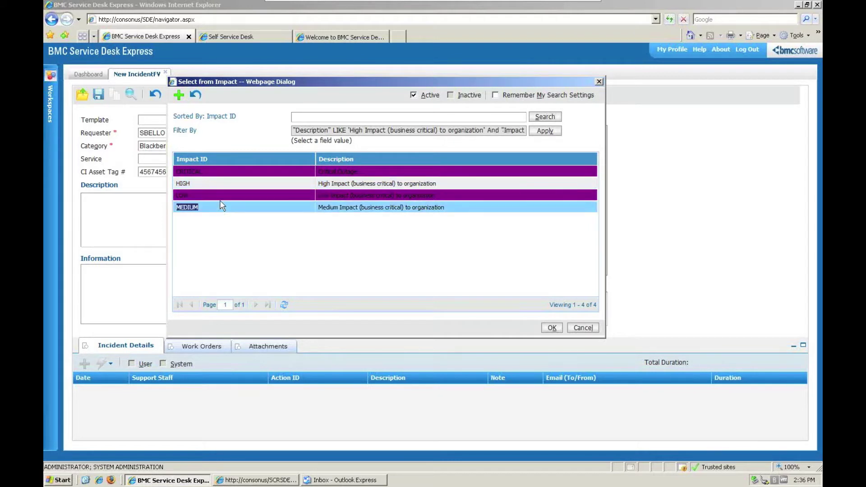
double_click(222, 206)
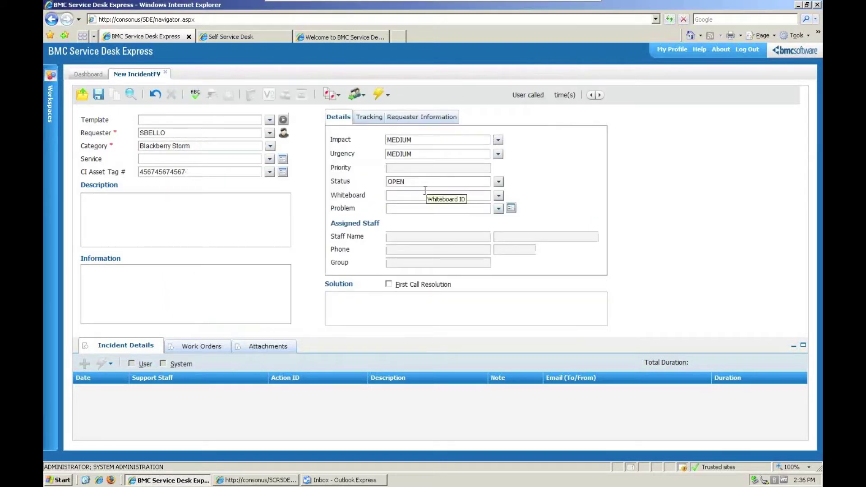
left_click(100, 97)
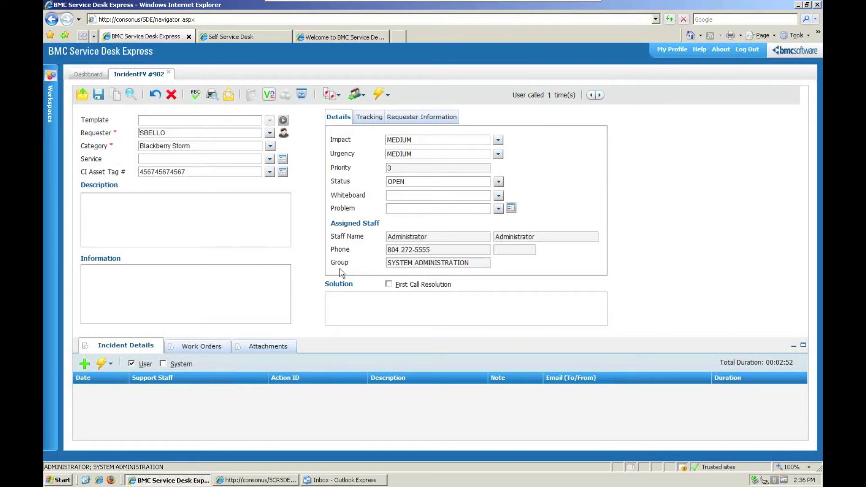
- Enter a description for incident #902 and log a PROJ-NOTES Project Notes support action
left_click(135, 211)
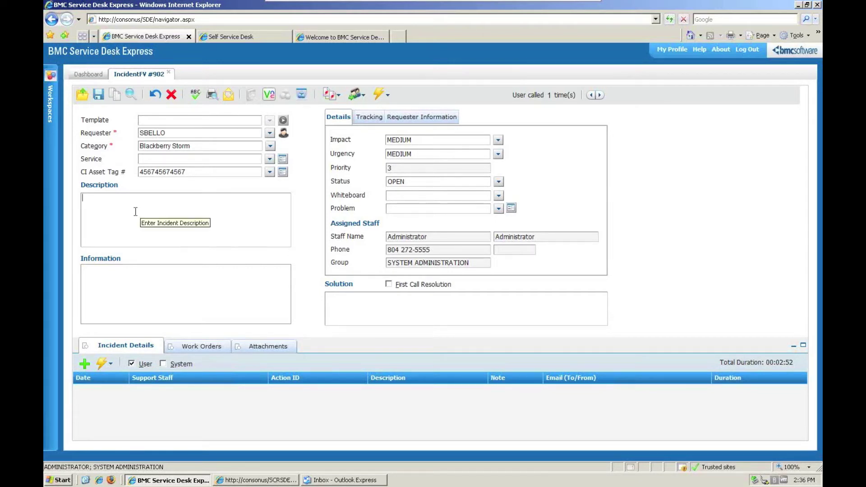
type("description")
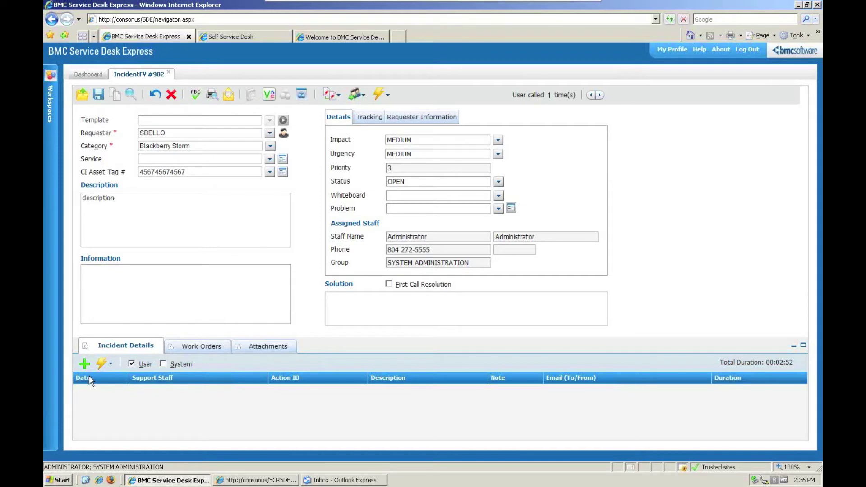
left_click(84, 364)
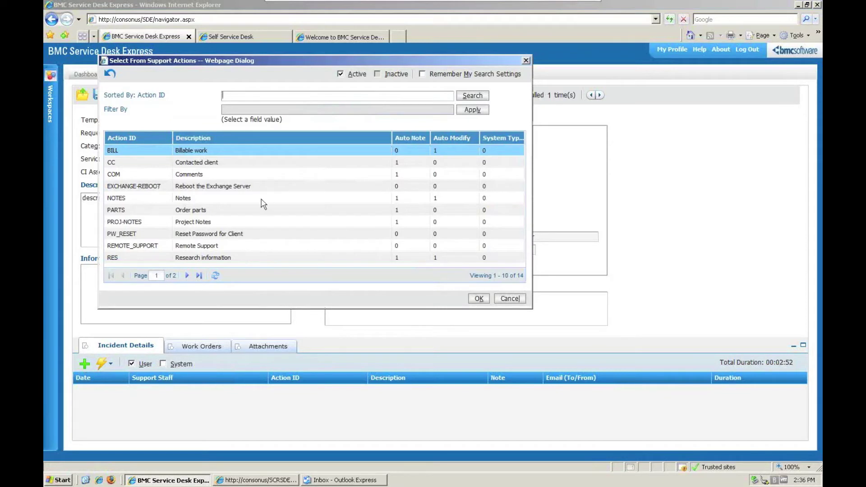
double_click(194, 222)
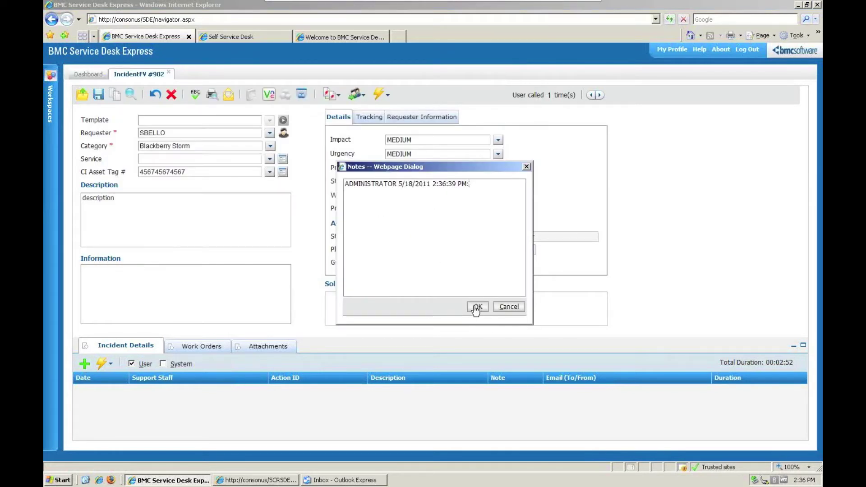
left_click(476, 307)
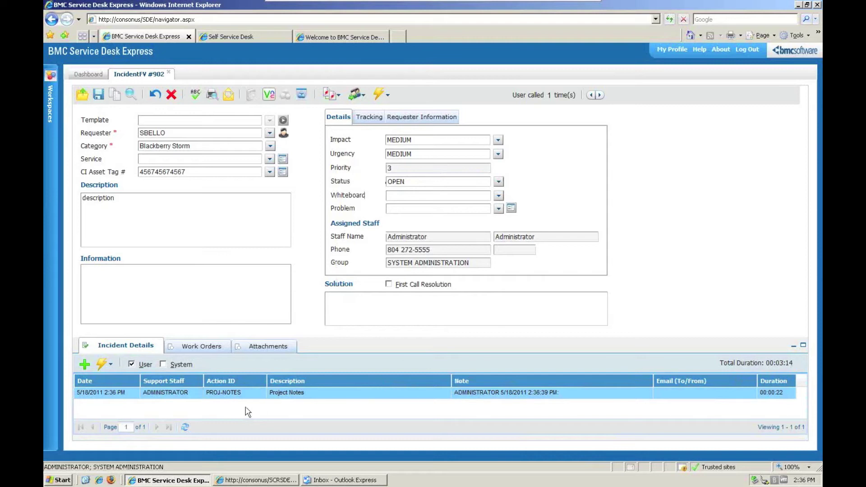
left_click(229, 97)
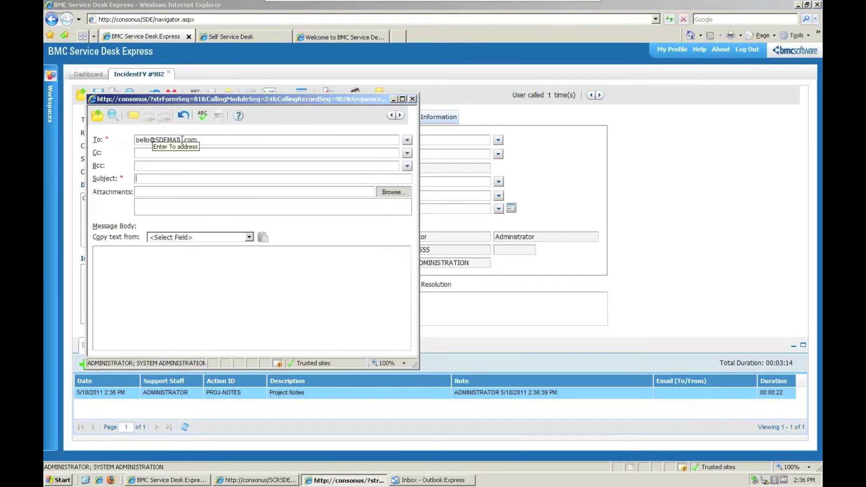
- Copy two contacts from the address book into the email's Cc field
left_click(407, 154)
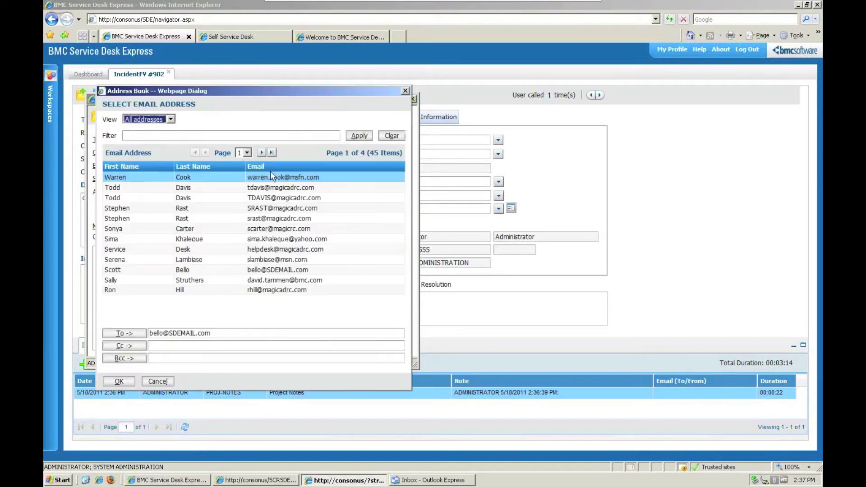
left_click(195, 200)
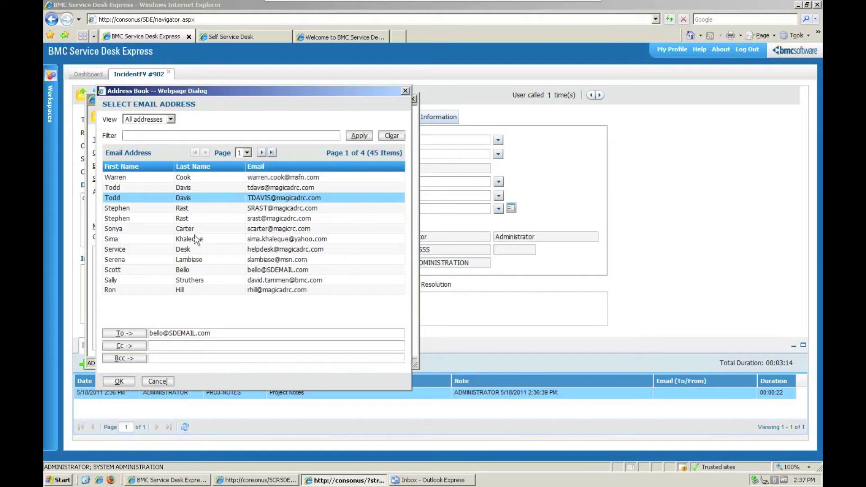
left_click(195, 239, "ctrl")
left_click(134, 347)
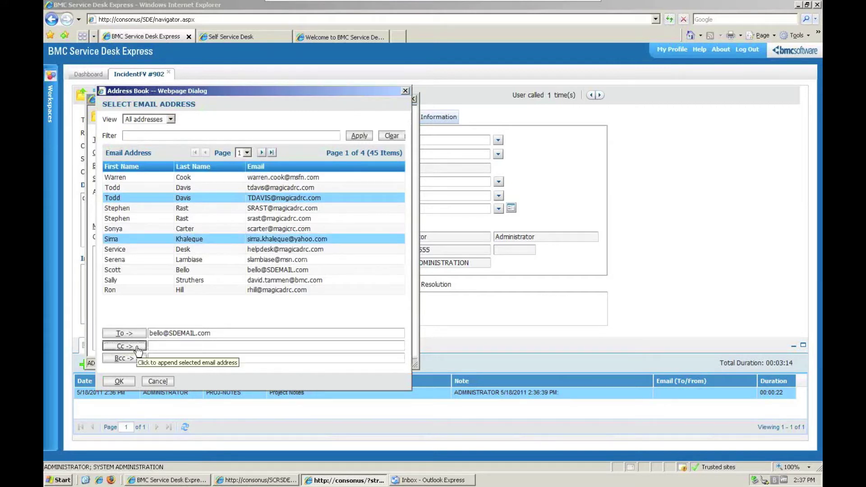
left_click(119, 381)
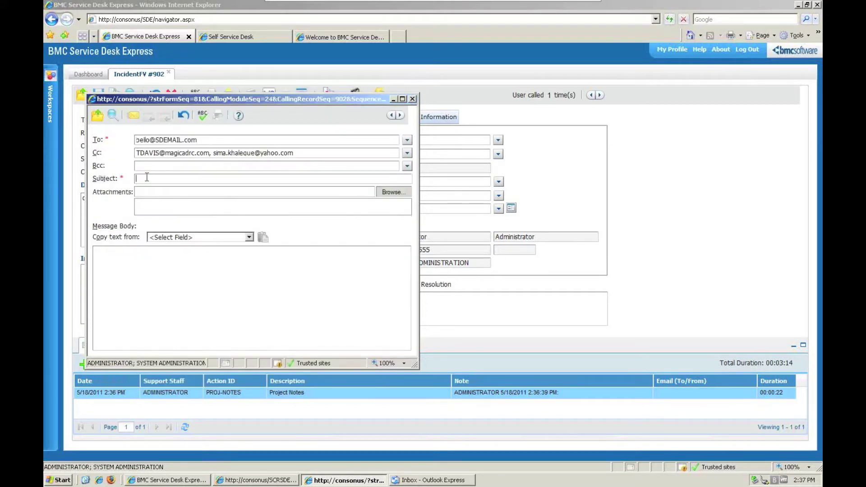
- Add a subject, attach Signal Flow Drawing.txt and send the email
type("S")
left_click(386, 196)
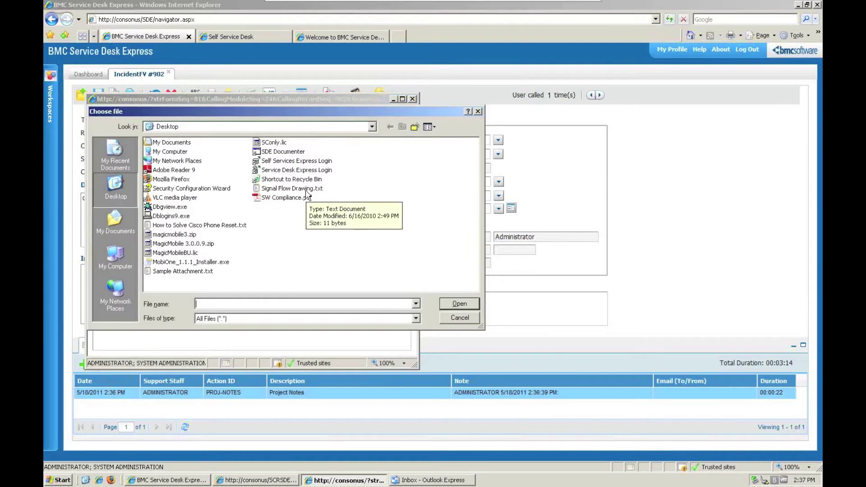
left_click(306, 192)
double_click(306, 191)
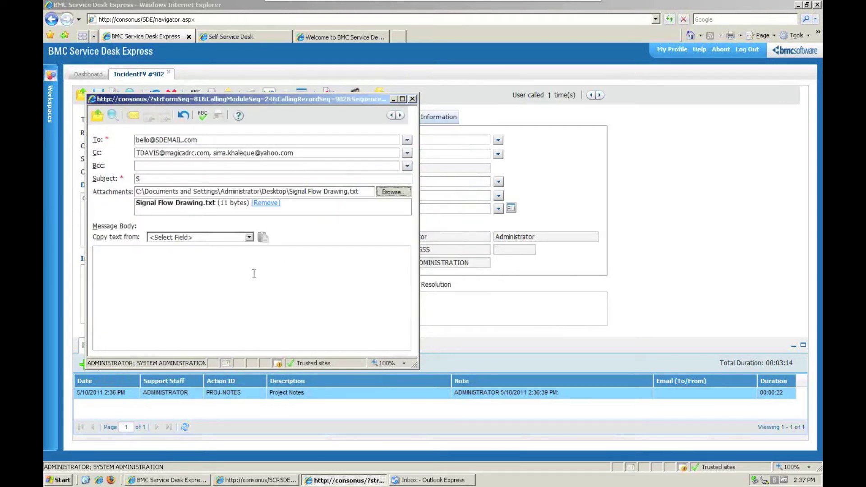
left_click(134, 118)
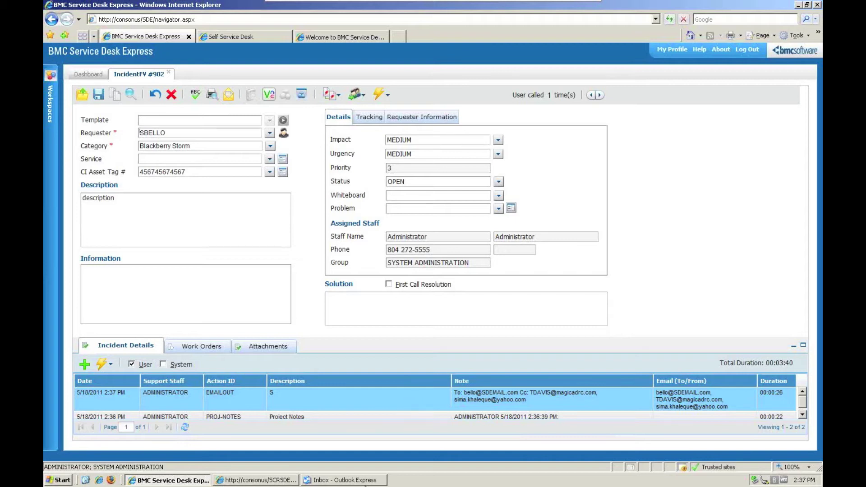
- In Outlook Express, receive the ref#24-902 email, send a reply, then minimize Outlook Express
left_click(357, 480)
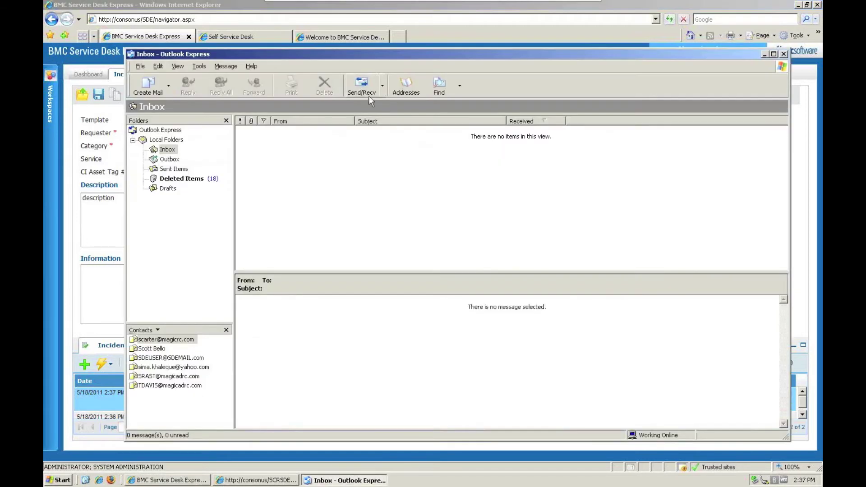
left_click(360, 86)
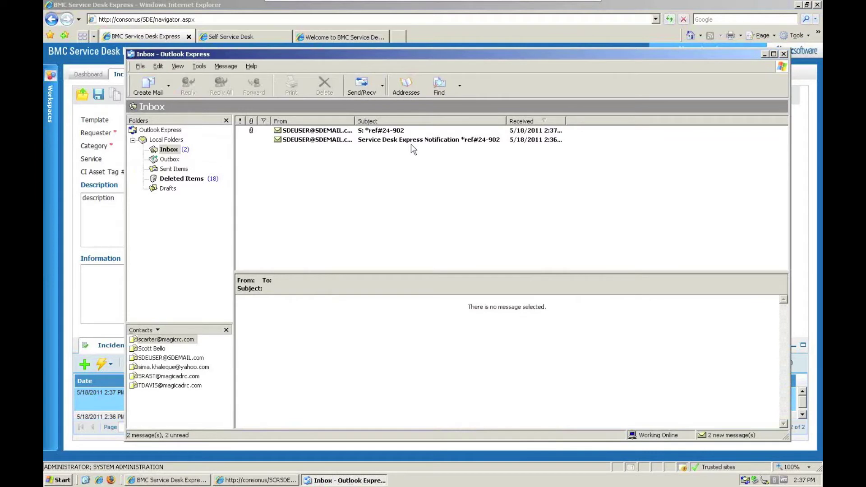
left_click(386, 131)
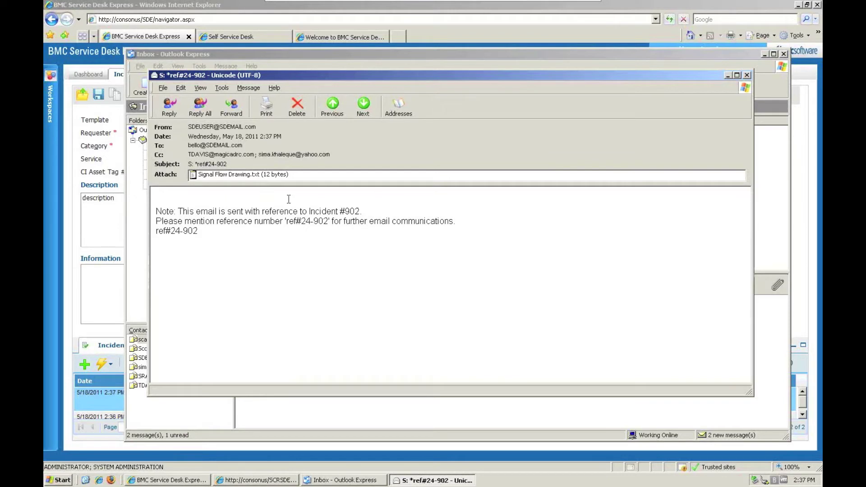
left_click(171, 109)
left_click(166, 106)
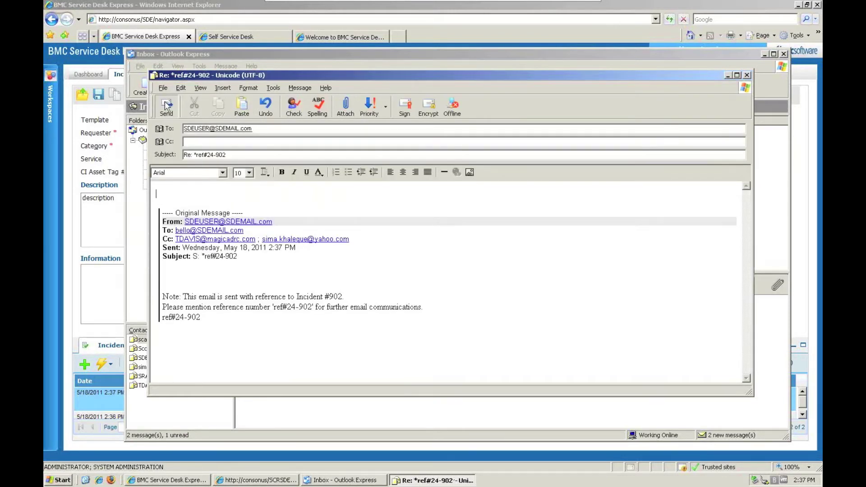
left_click(765, 55)
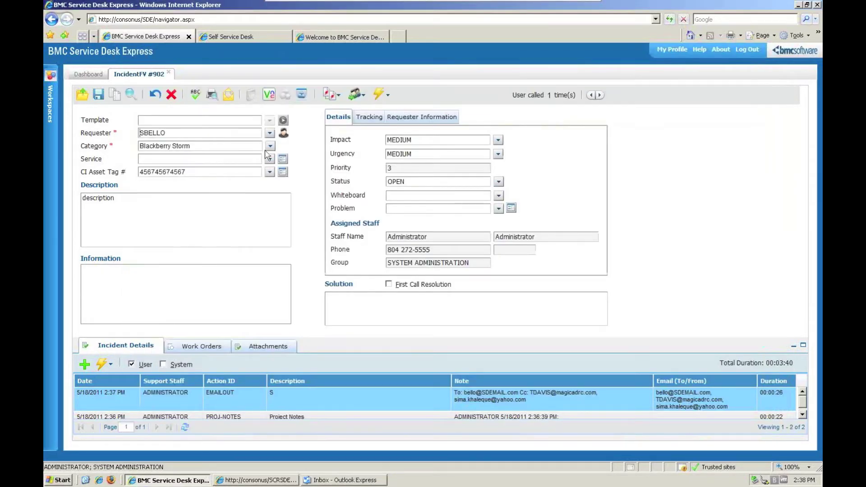
- Save incident #902 to log the reply as EMAILIN, then view its Tracking dates (due 5/18/2011 10:36 PM)
left_click(105, 102)
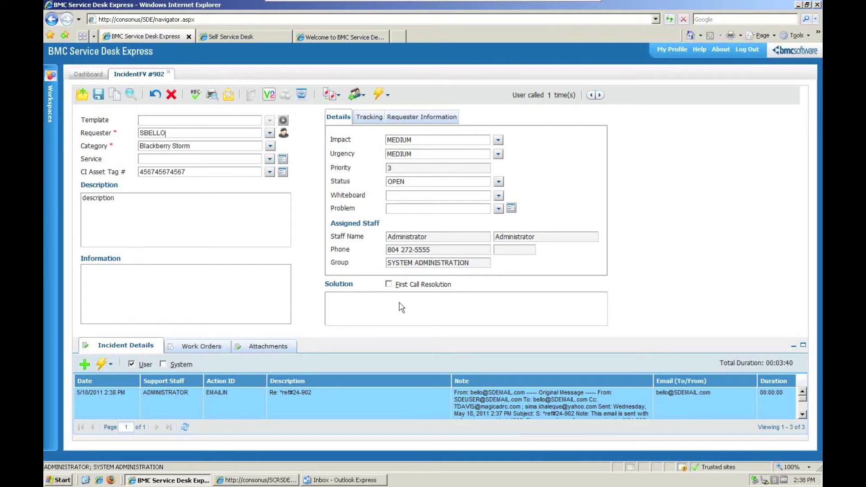
left_click(369, 118)
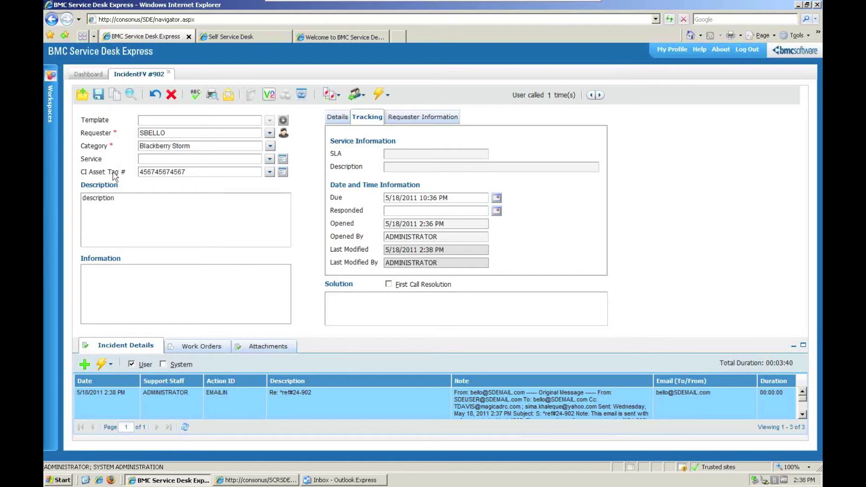
- Search the incident list from Workspaces and open incident #32
left_click(48, 76)
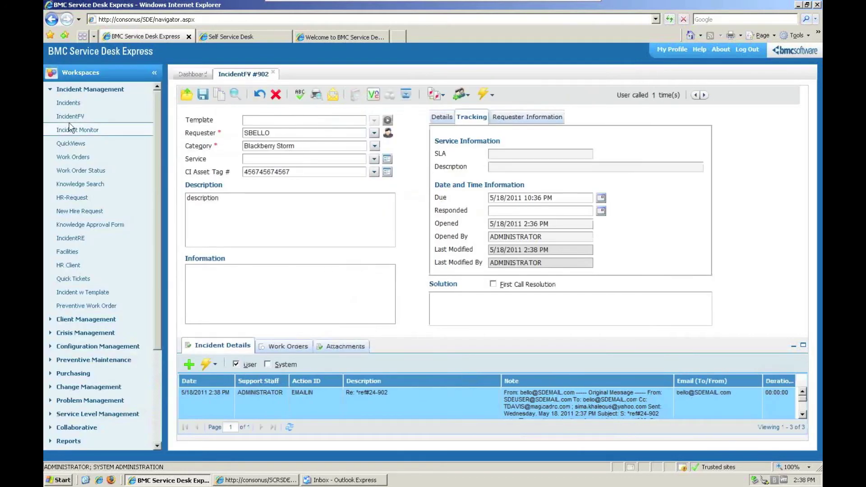
left_click(71, 116)
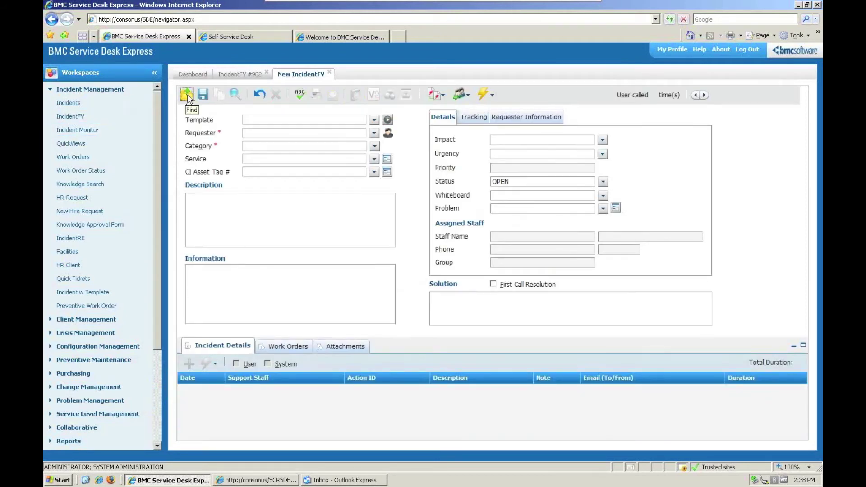
left_click(187, 96)
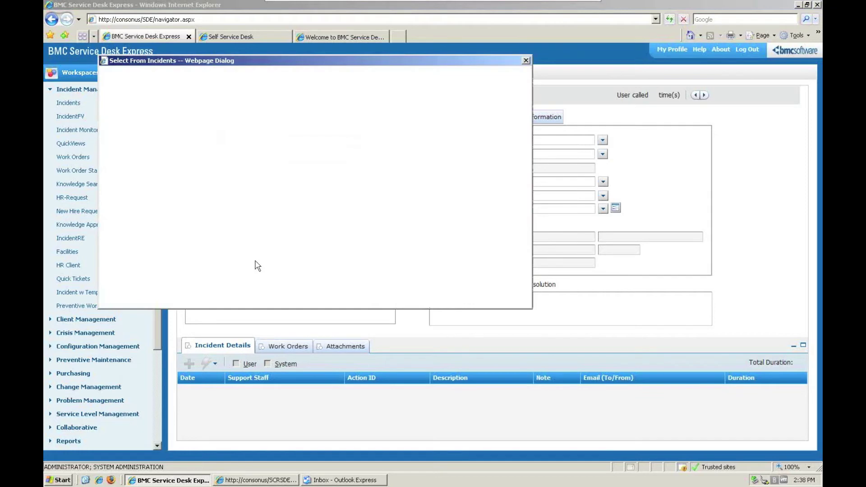
double_click(256, 241)
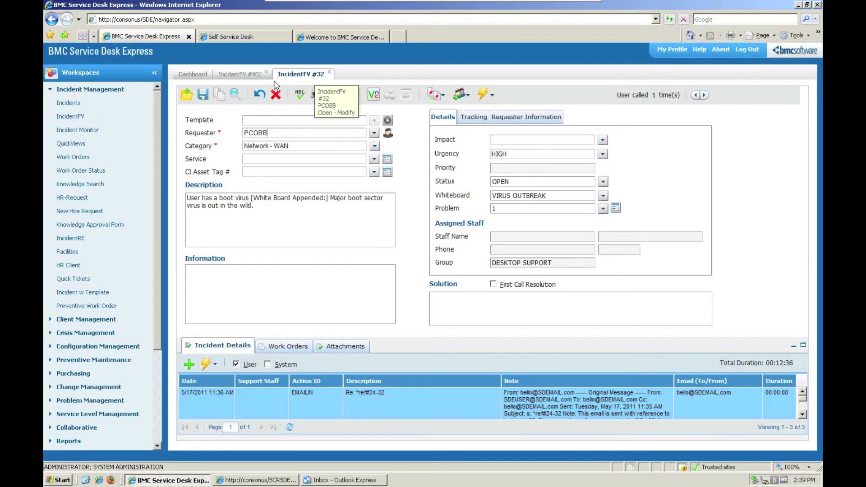
- Glance at incident #902, return to #32, and collapse the Workspaces sidebar
left_click(258, 75)
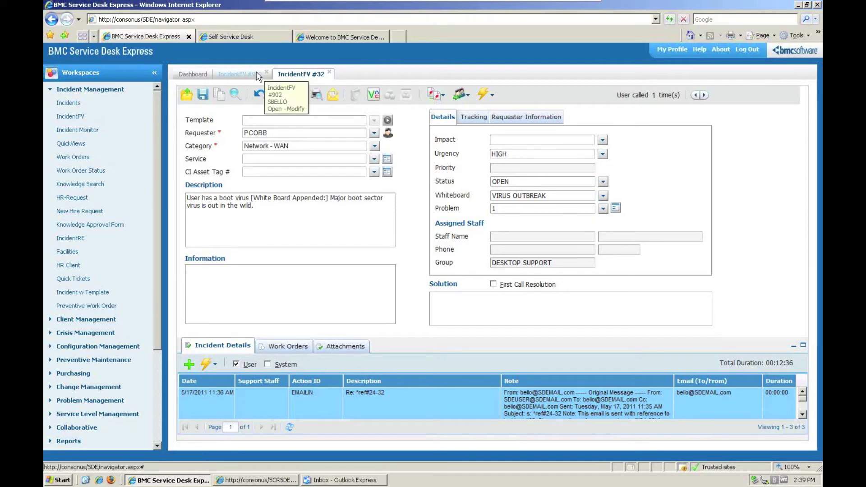
left_click(321, 76)
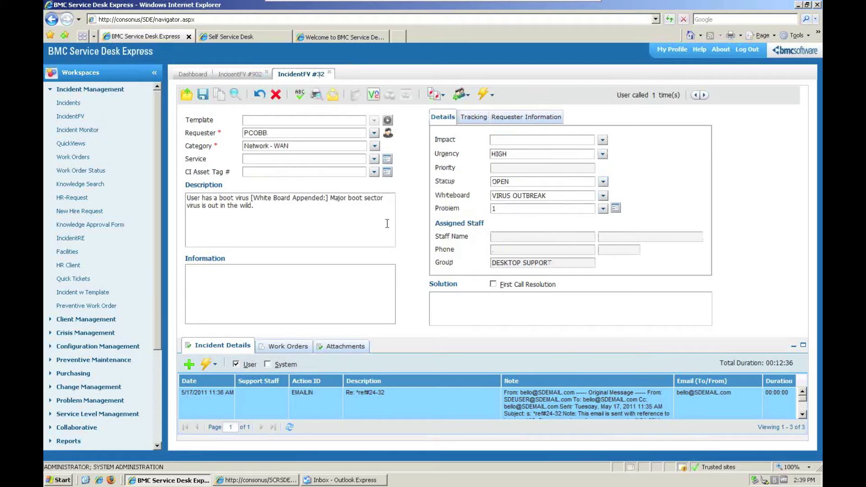
left_click(157, 75)
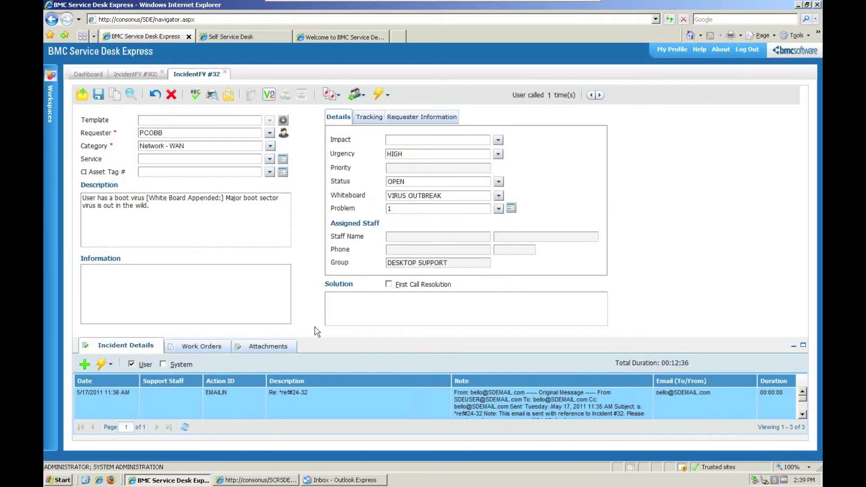
- Open incident #267, 'No mail access last night?', from the Dashboard's My Incidents grid
left_click(88, 75)
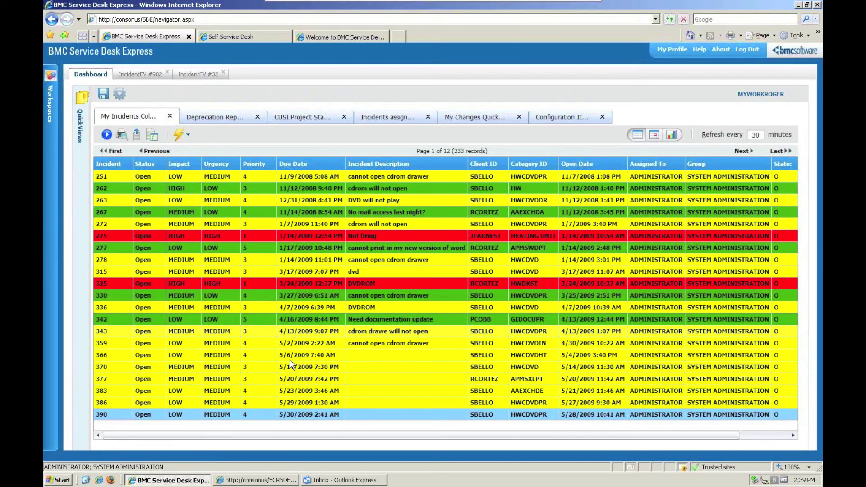
double_click(263, 213)
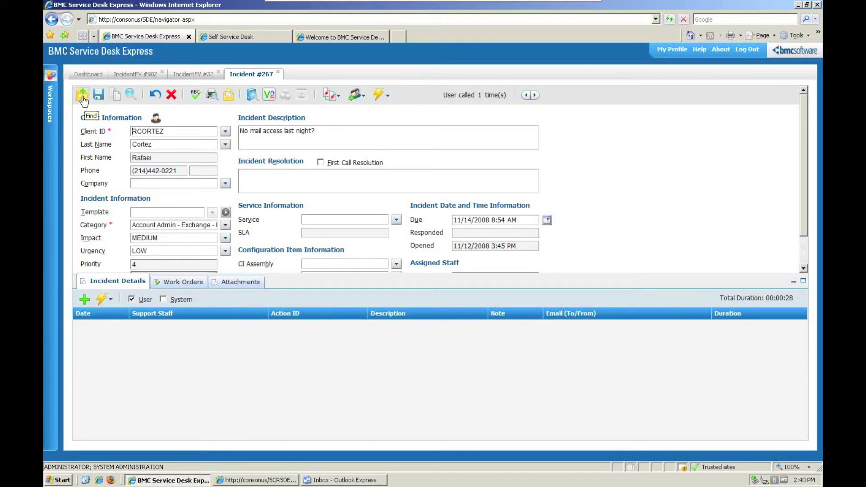
- Start a new IncidentFV form with the sidebar collapsed and enter the requester's client ID
left_click(52, 79)
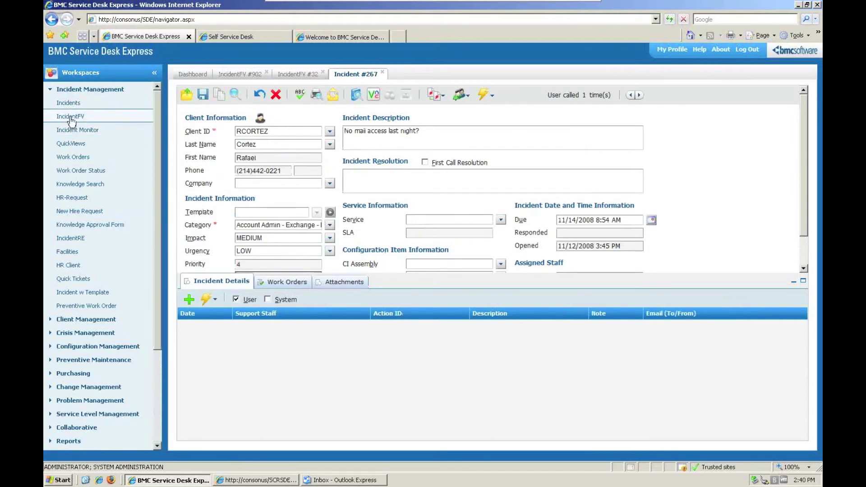
left_click(70, 117)
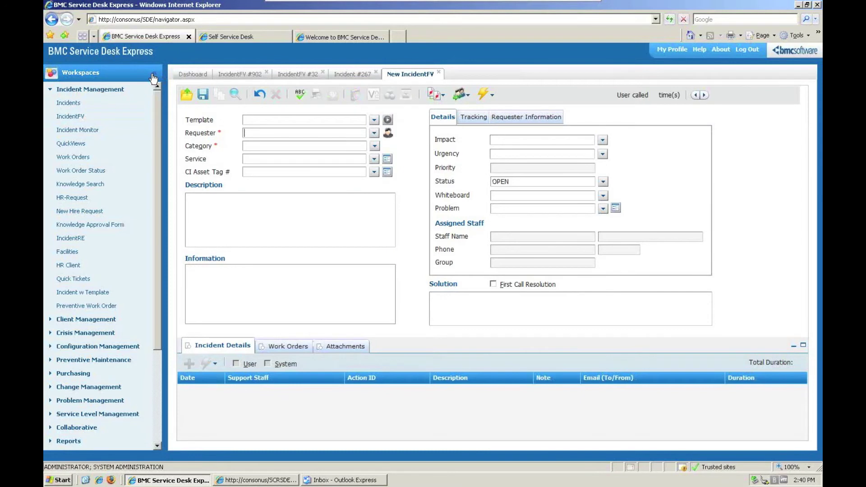
left_click(153, 77)
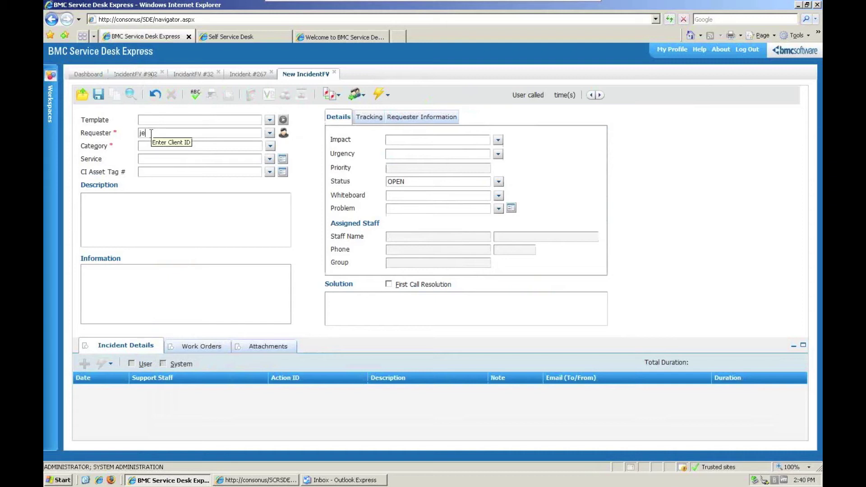
type("n")
type("ne")
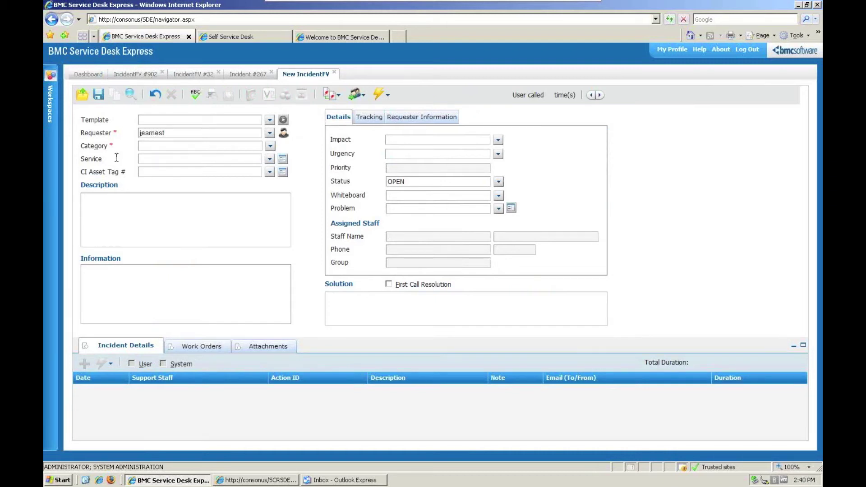
left_click(162, 146)
- Set the incident Category to CUSI Project, dismissing the still-loading messages
left_click(270, 147)
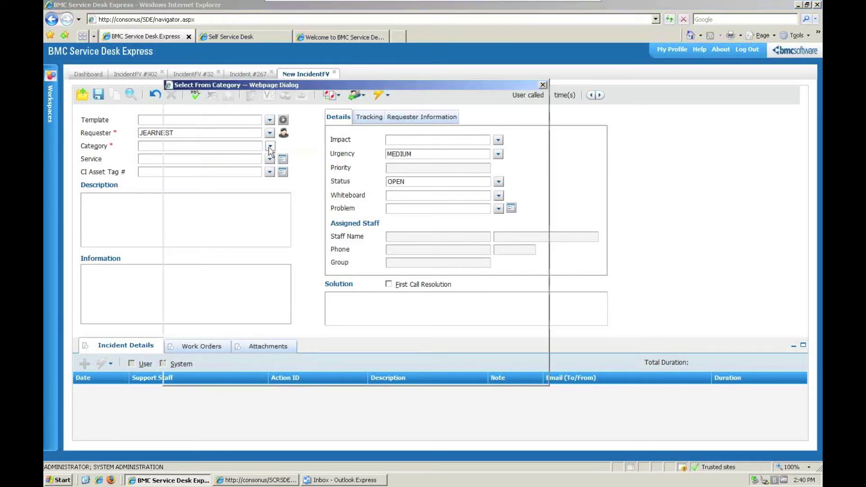
left_click(215, 203)
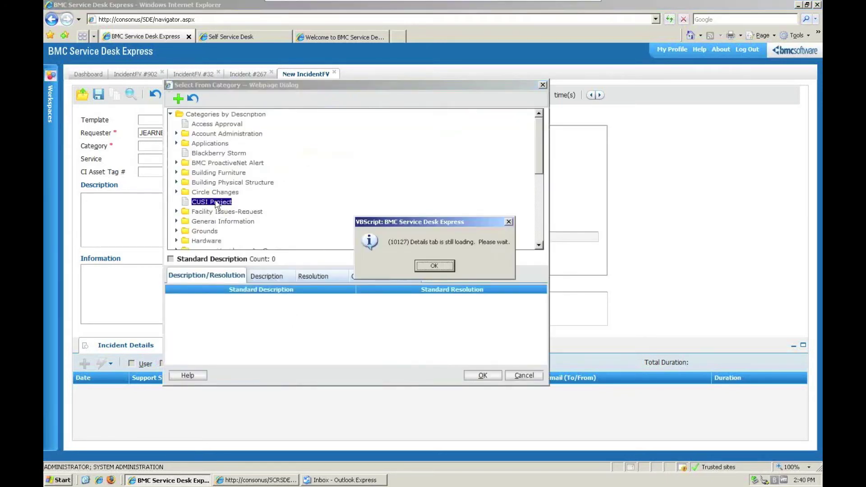
left_click(431, 267)
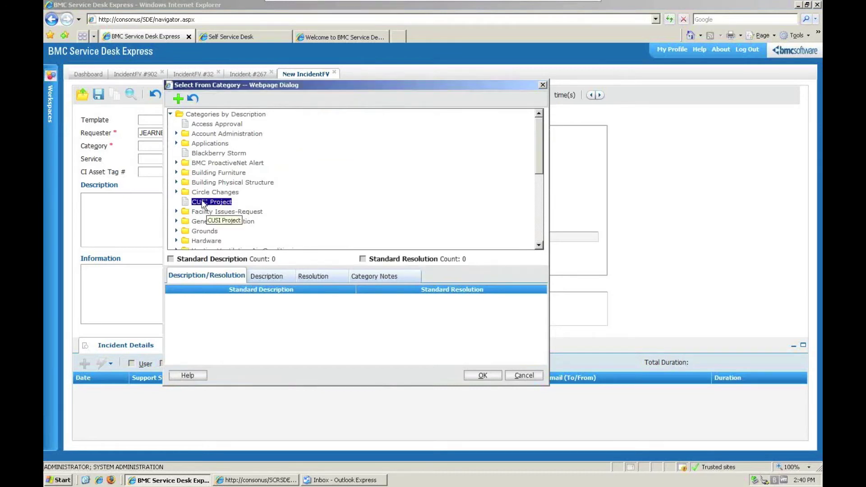
double_click(207, 201)
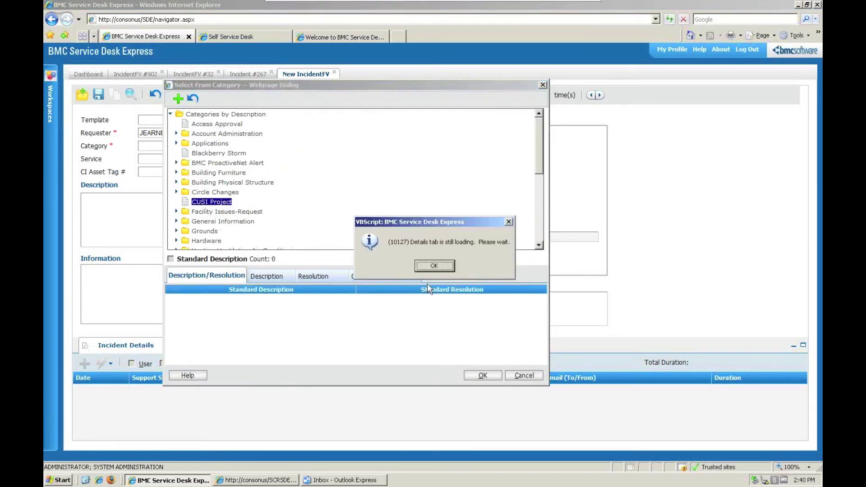
left_click(435, 266)
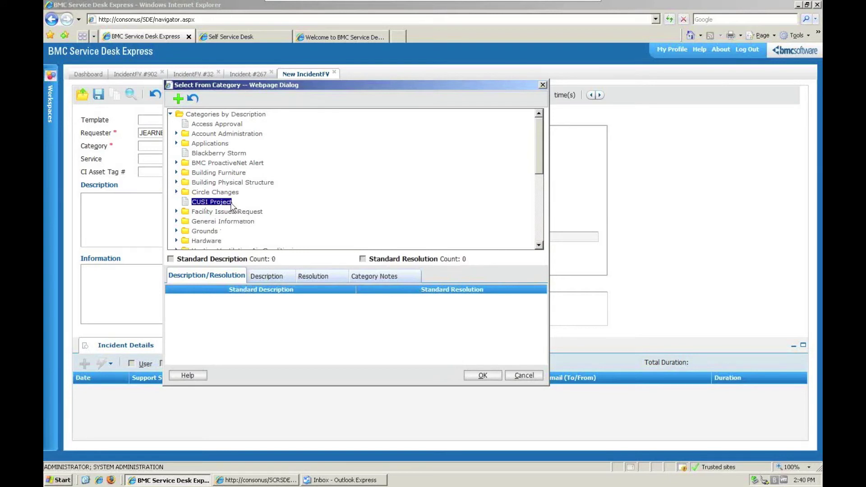
double_click(232, 205)
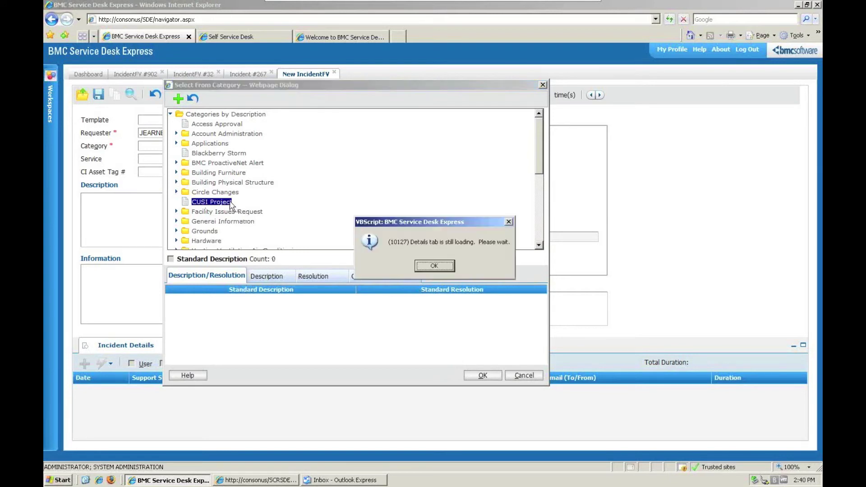
left_click(435, 267)
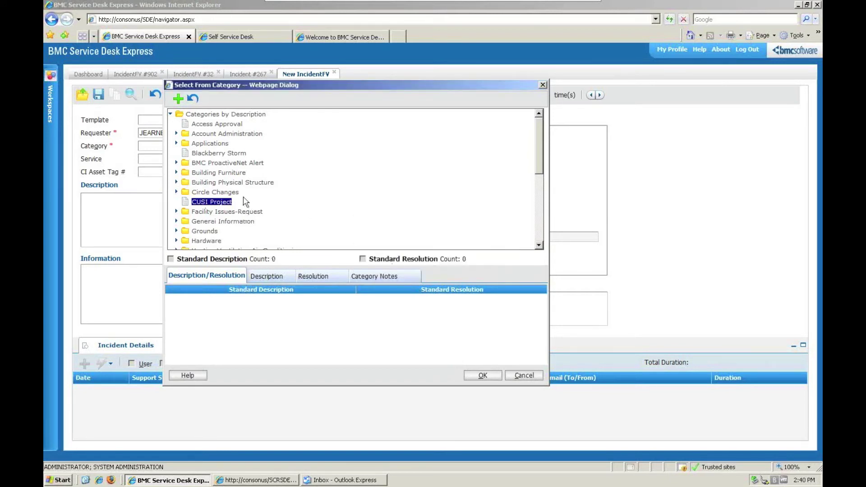
double_click(187, 205)
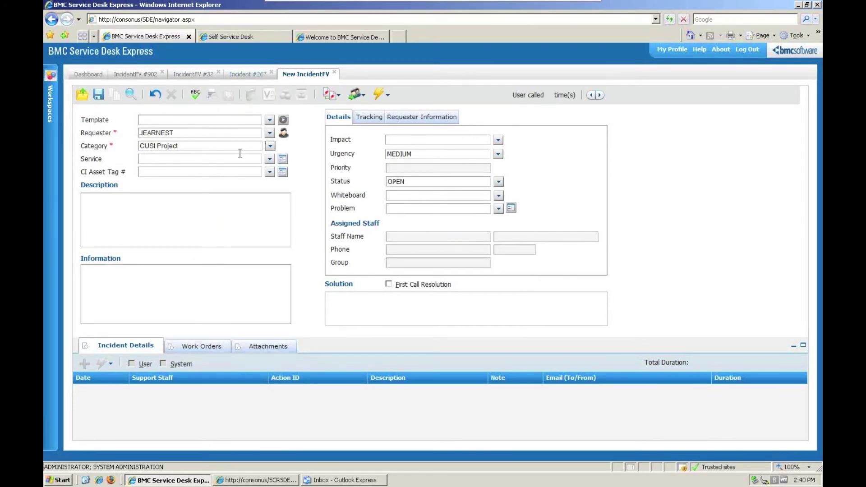
left_click(198, 75)
left_click(260, 77)
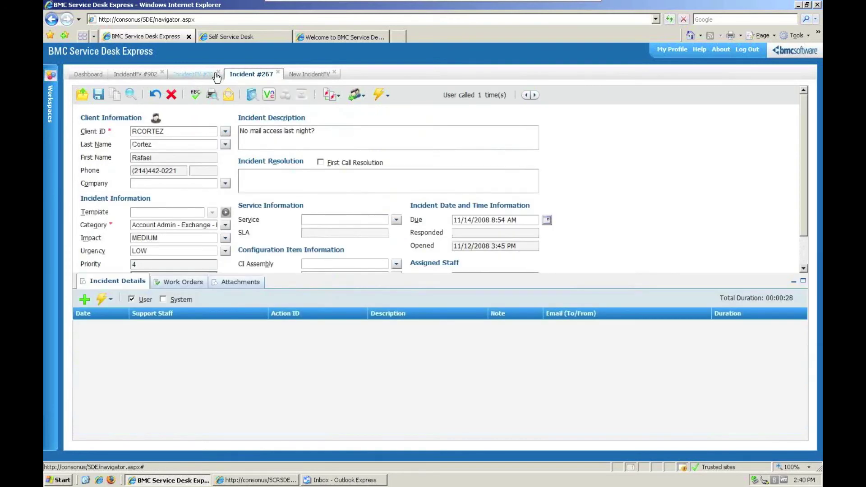
left_click(217, 78)
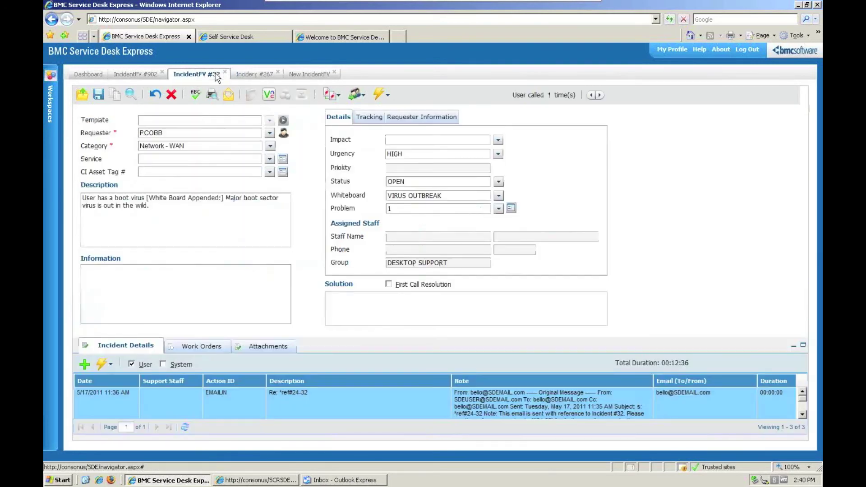
left_click(275, 76)
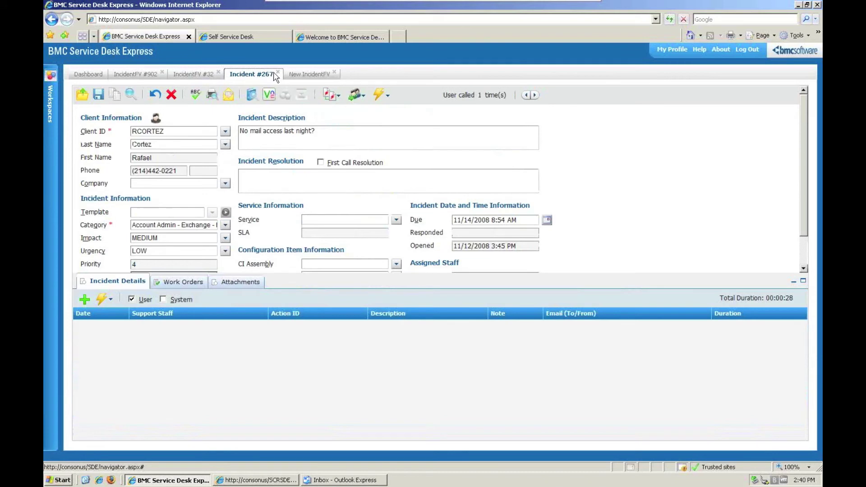
left_click(305, 74)
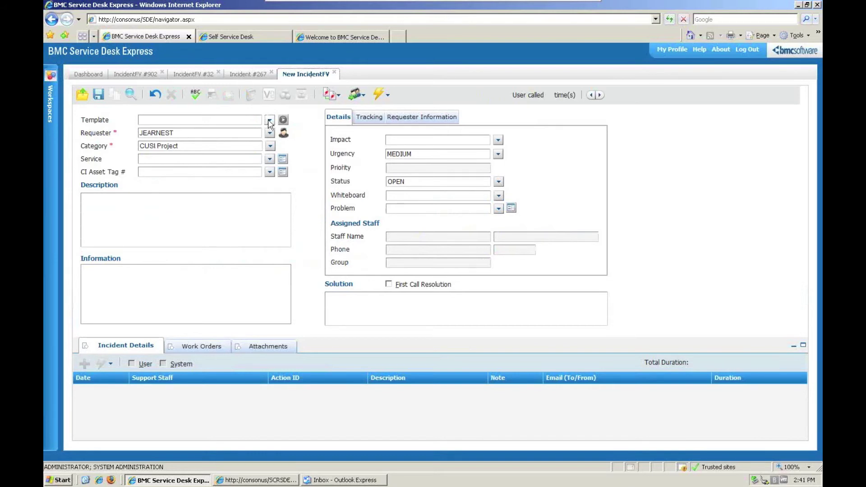
- Apply the STANDARD NEW EMPLOYEE template to the incident and save it
left_click(269, 121)
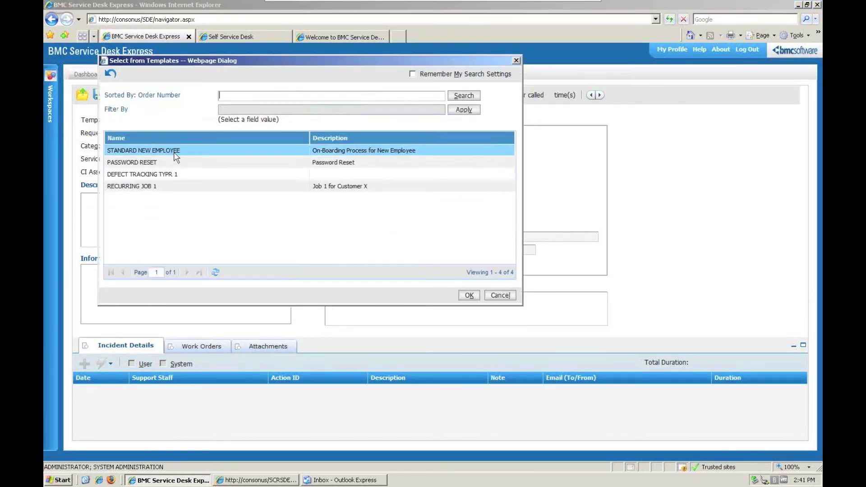
left_click(173, 154)
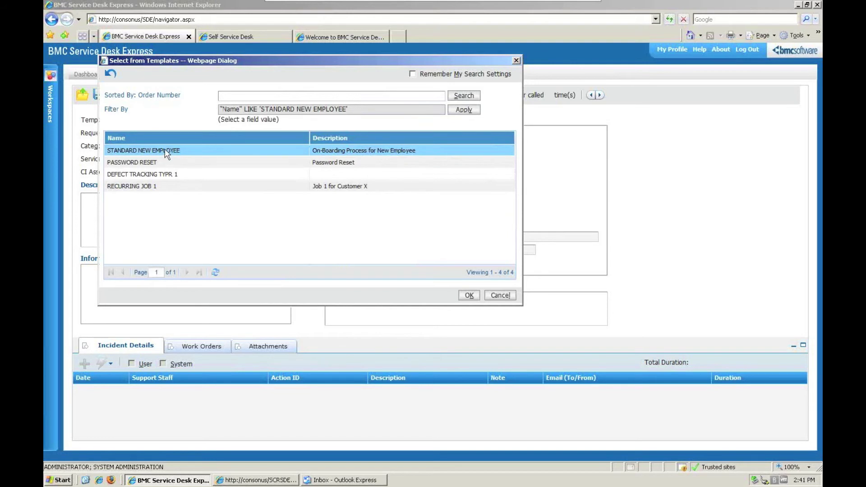
double_click(164, 149)
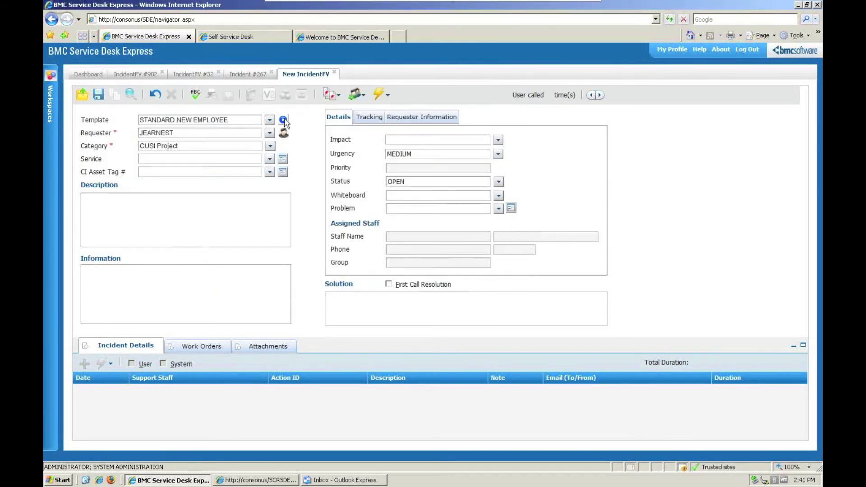
left_click(283, 120)
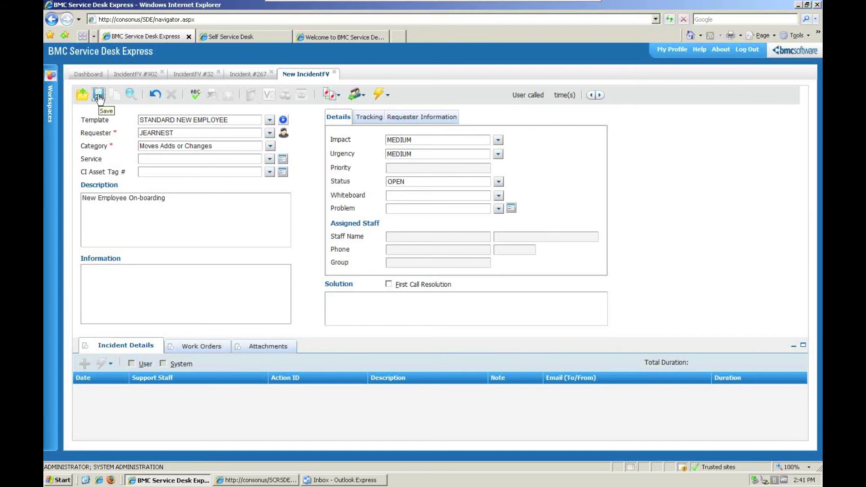
left_click(388, 284)
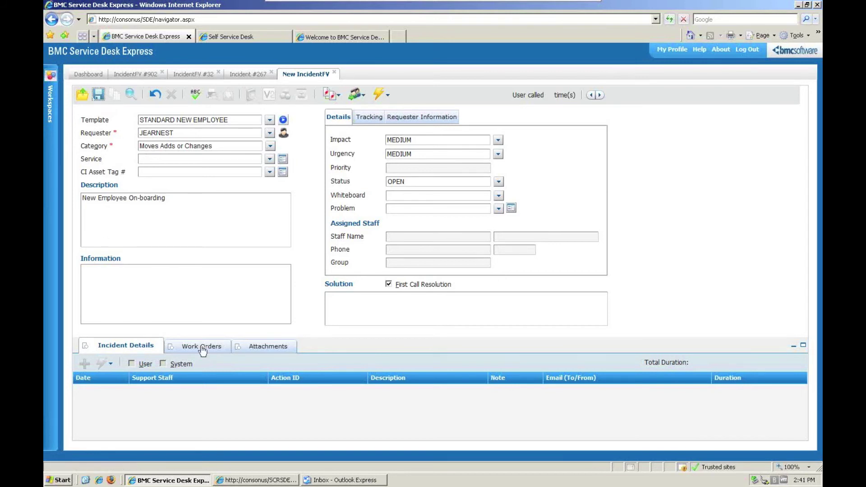
- Show incident #903's Work Orders and maximize the panel to list all five spawned work orders
left_click(202, 351)
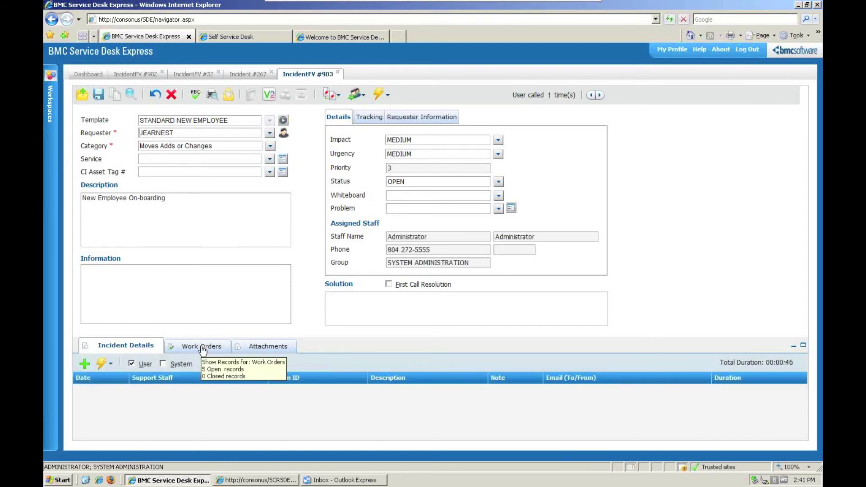
left_click(202, 347)
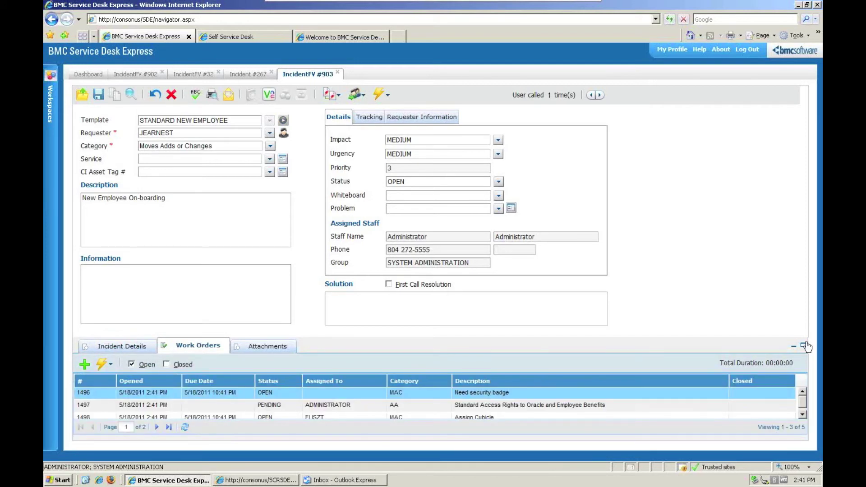
left_click(803, 346)
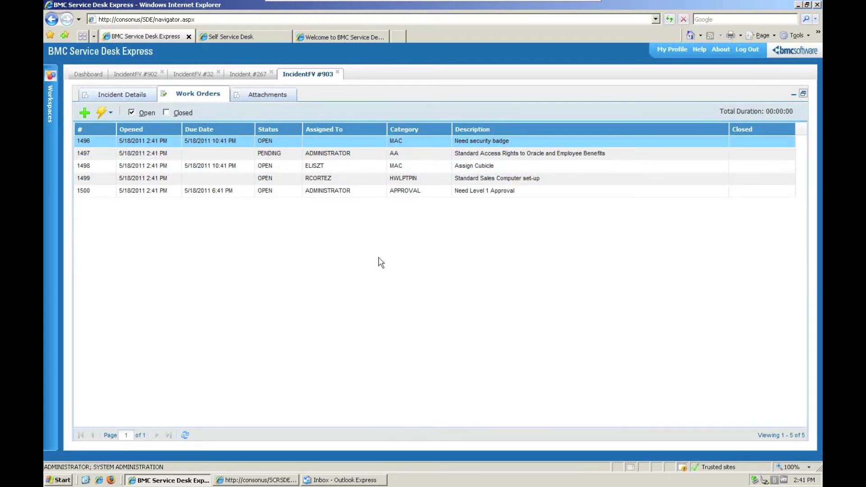
double_click(216, 193)
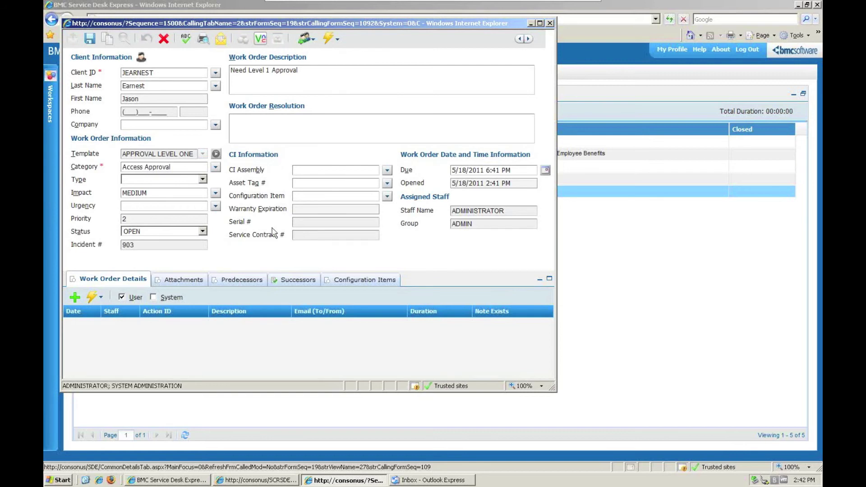
- Check work order 1500's successors, showing pending 1497, then bring up the Outlook Express inbox
left_click(284, 287)
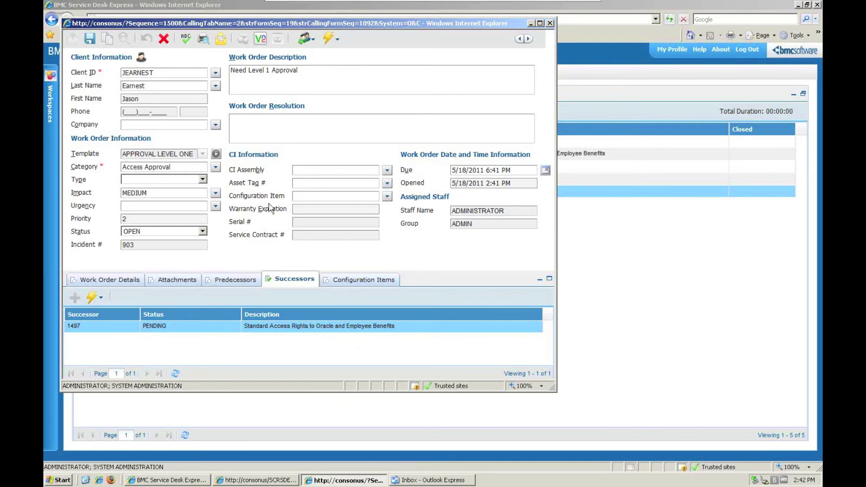
left_click(415, 480)
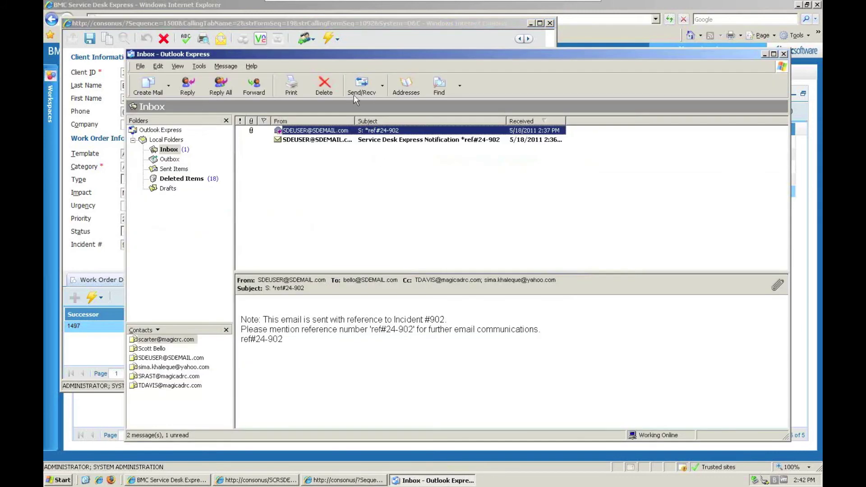
- Retrieve the 'Request For Approval for WO # (1500)' email and display it in HTML
left_click(356, 90)
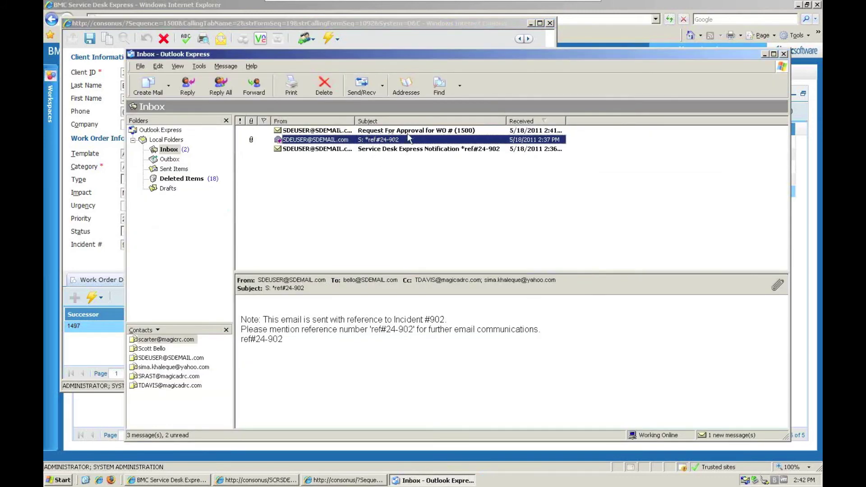
double_click(446, 131)
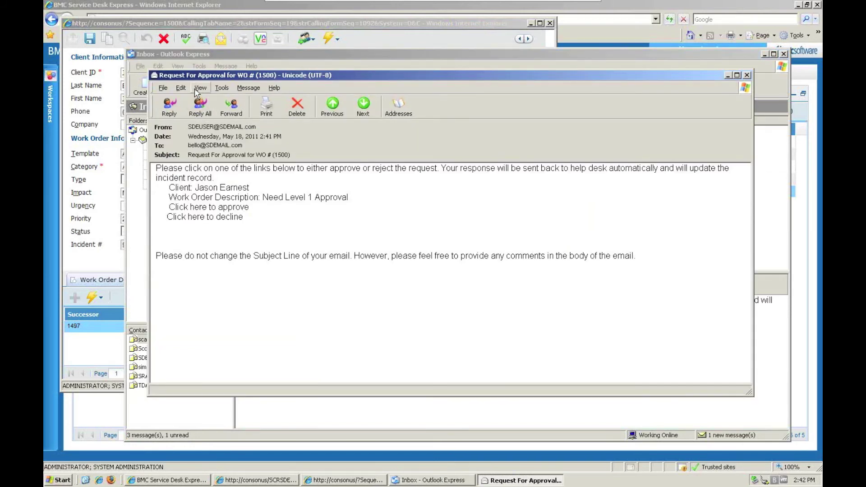
left_click(199, 88)
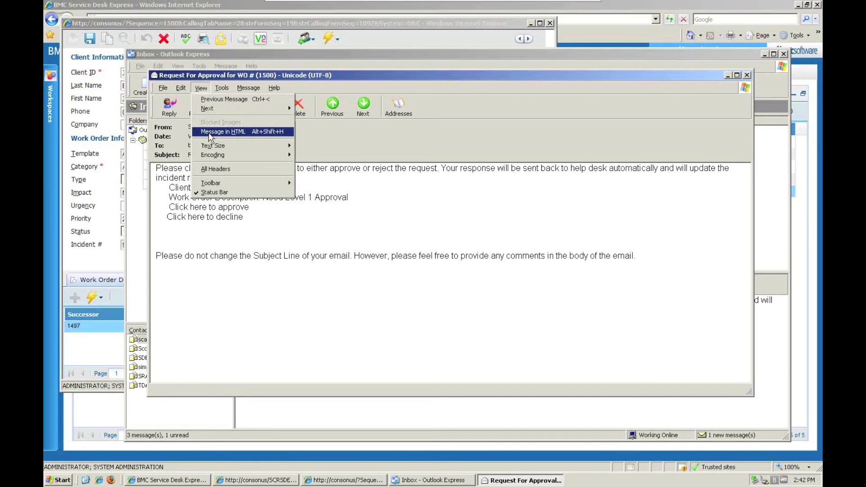
left_click(209, 131)
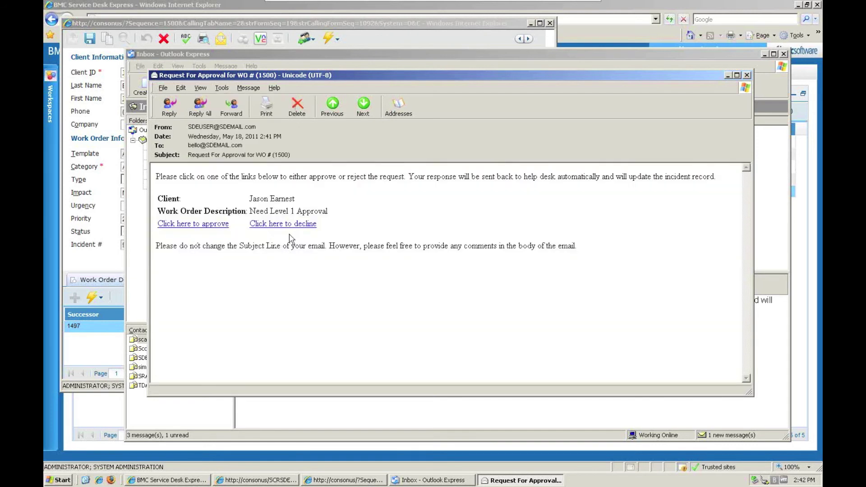
- Approve work order 1500 through the email link, send the reply, and put Outlook away
left_click(191, 225)
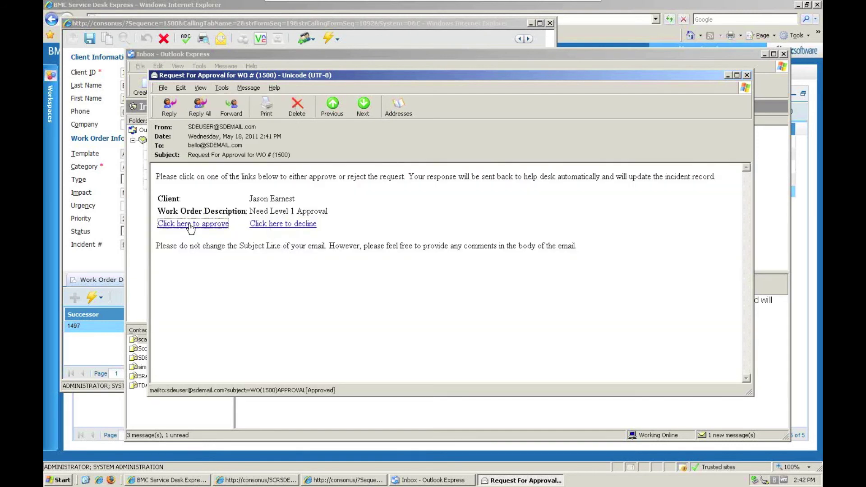
left_click(166, 107)
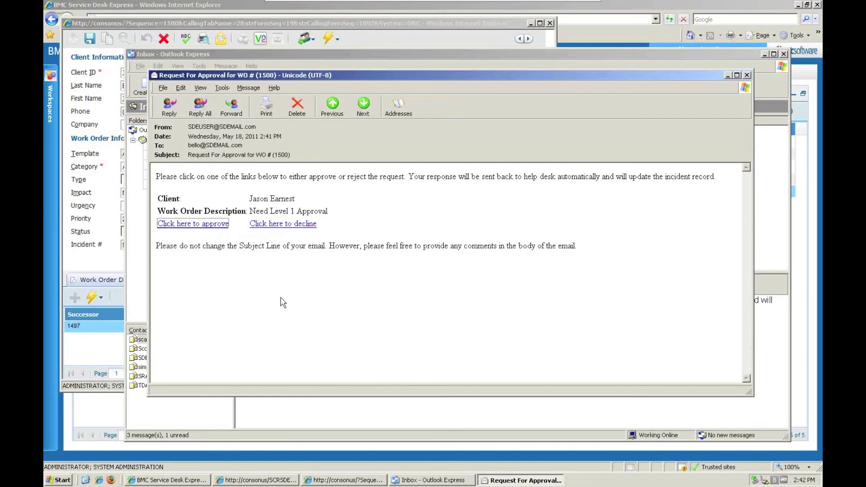
left_click(747, 75)
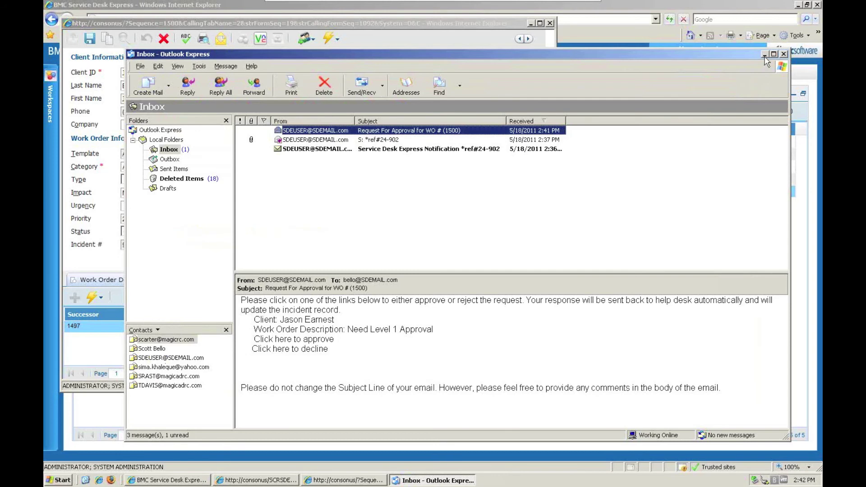
left_click(765, 54)
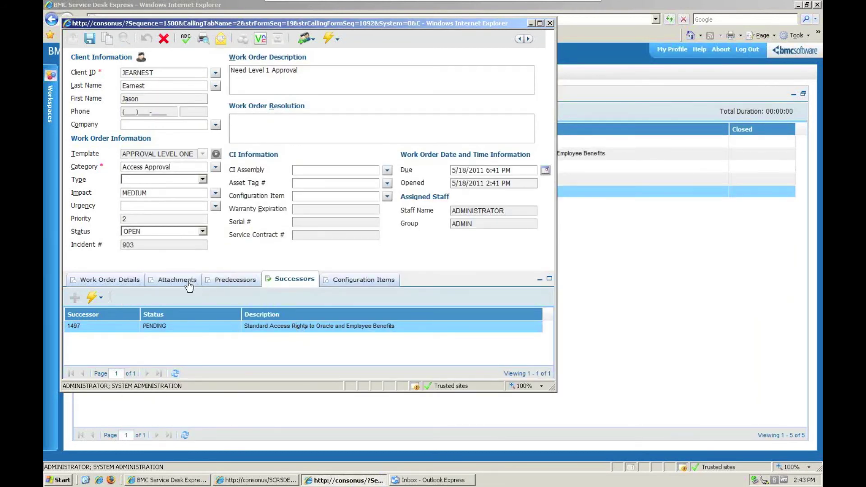
- Save work order 1500 and restore the incident form above the work orders list
left_click(120, 281)
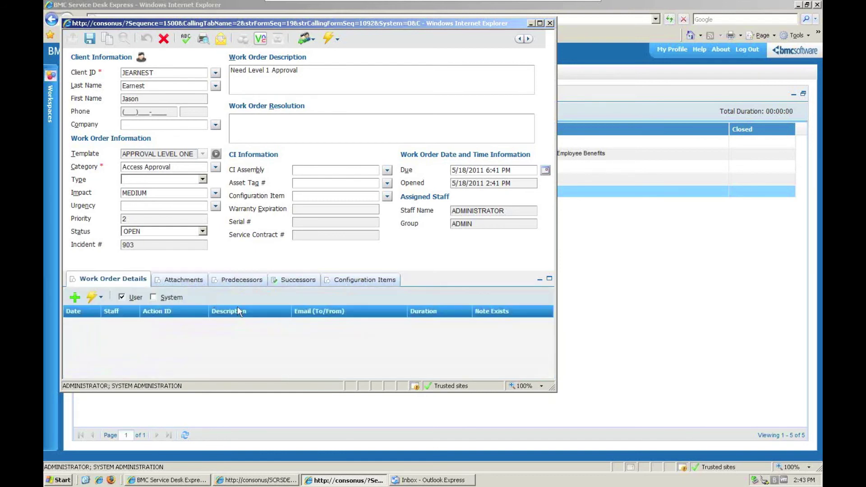
left_click(90, 39)
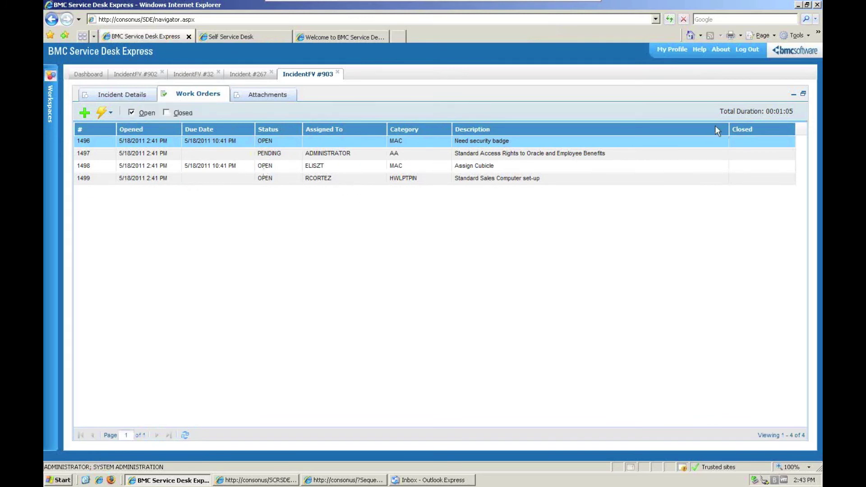
left_click(804, 95)
left_click(802, 94)
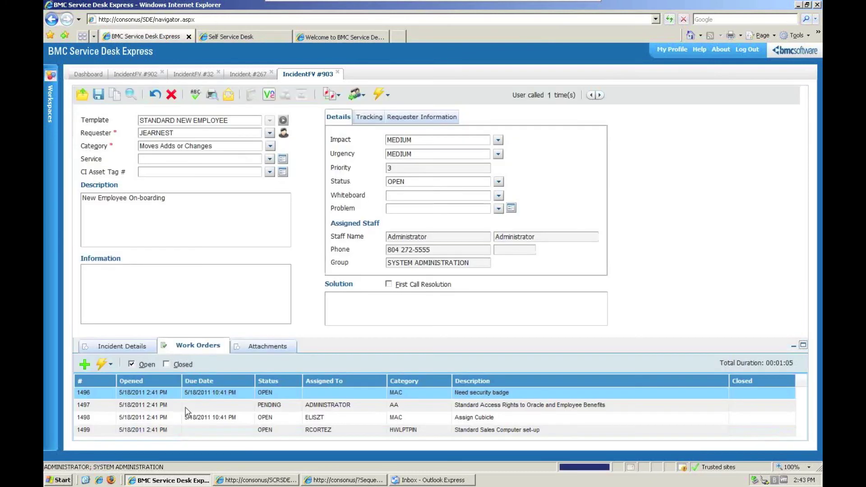
- Include closed work orders in incident #903's list and show the incident's activity details
left_click(167, 365)
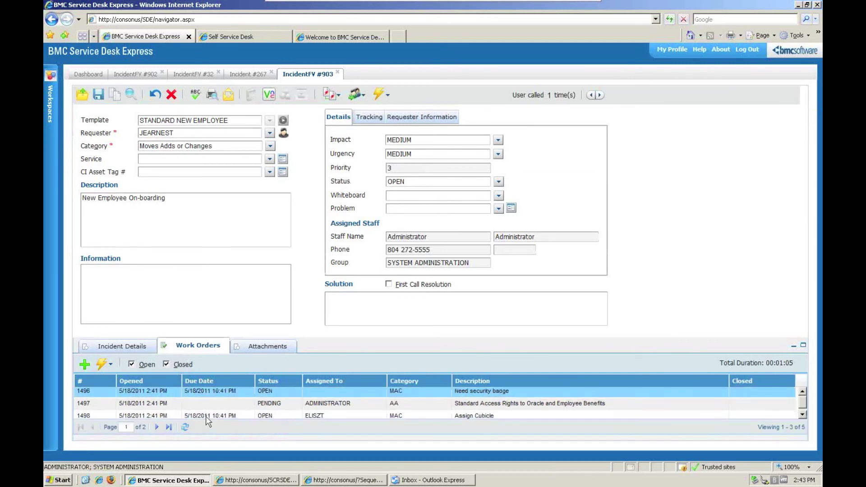
scroll(206, 415, "down", 2)
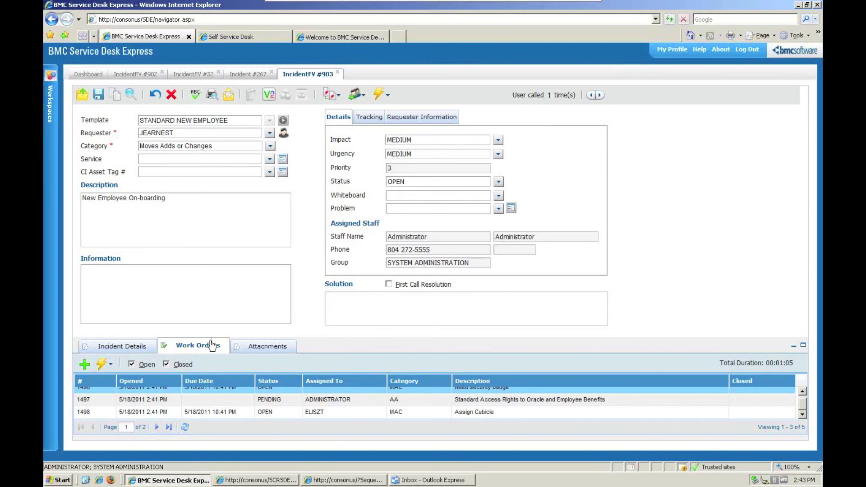
left_click(137, 347)
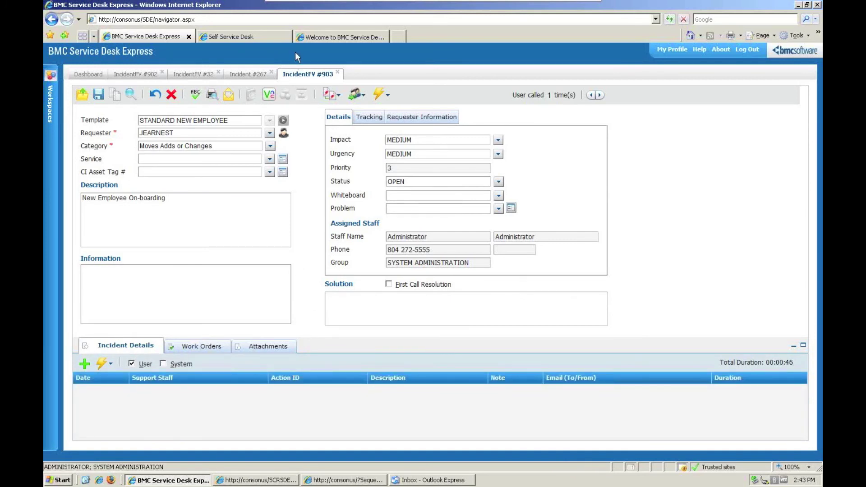
left_click(267, 39)
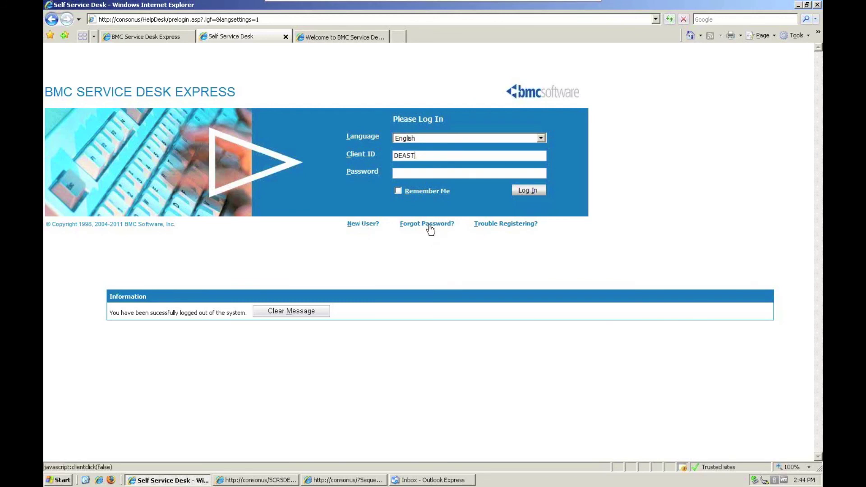
- Log in to Self Service with the client ID and password to reach the home dashboard
left_click(524, 191)
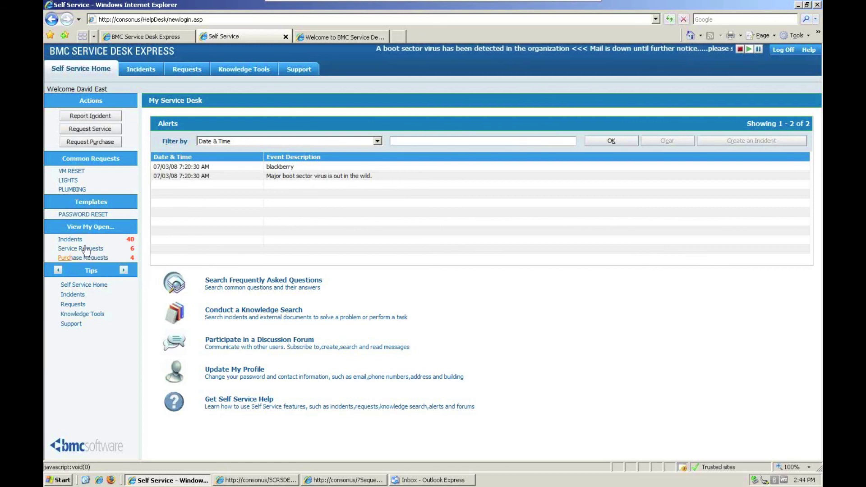
- Switch the open incidents view to My Company's Incidents, showing 383 records
left_click(76, 240)
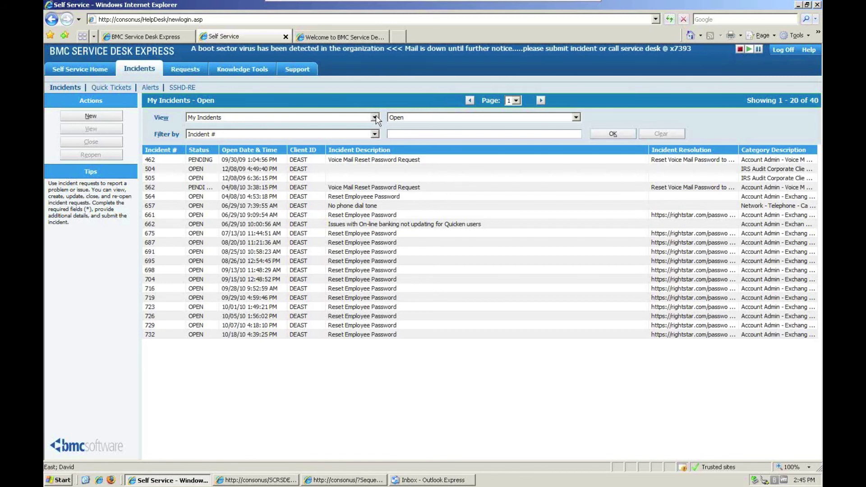
left_click(375, 117)
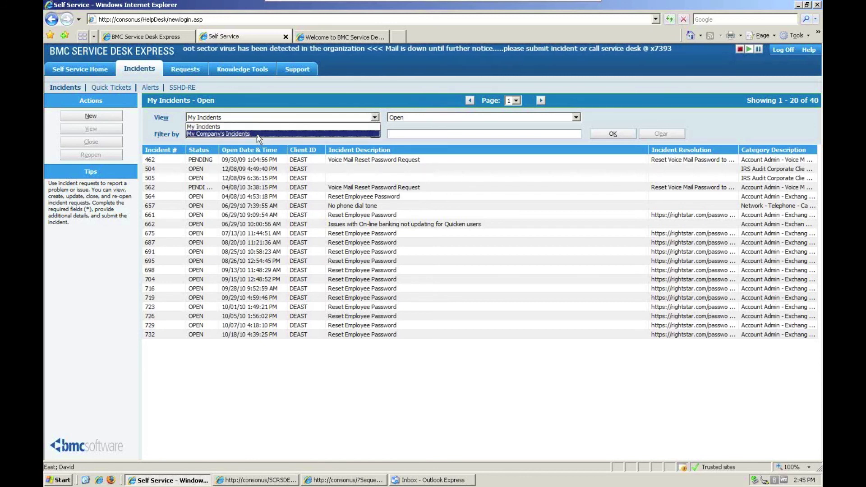
left_click(266, 134)
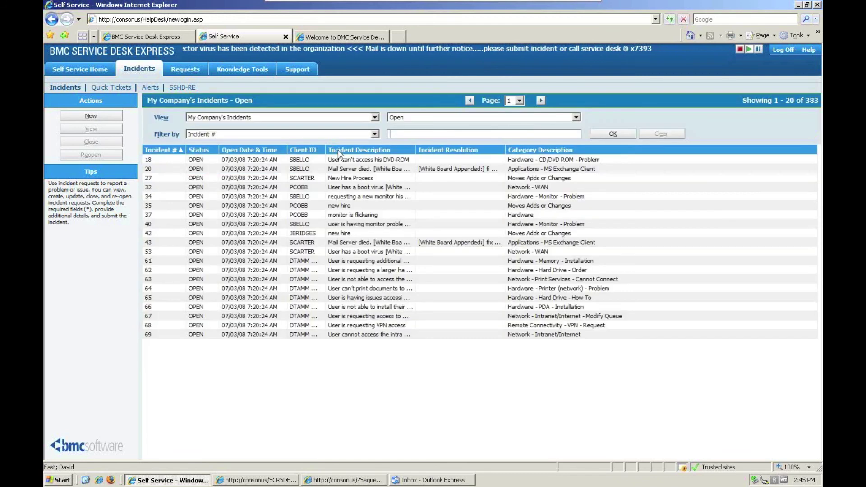